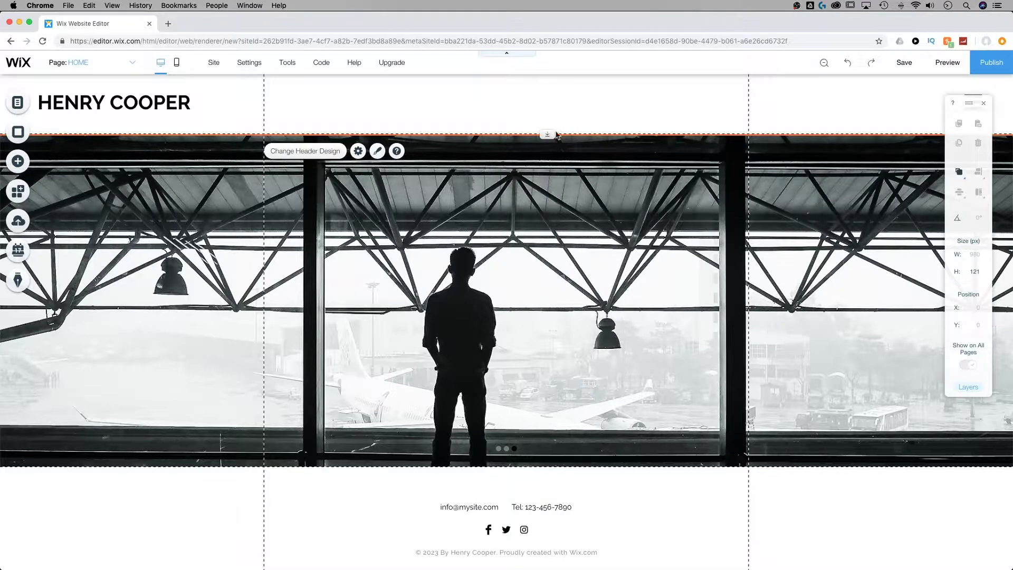
- Stretch the header from 121 px to 391 px tall, pushing the slideshow down
{"action": "left_click_drag", "start_coordinate": [547, 135], "coordinate": [546, 277]}
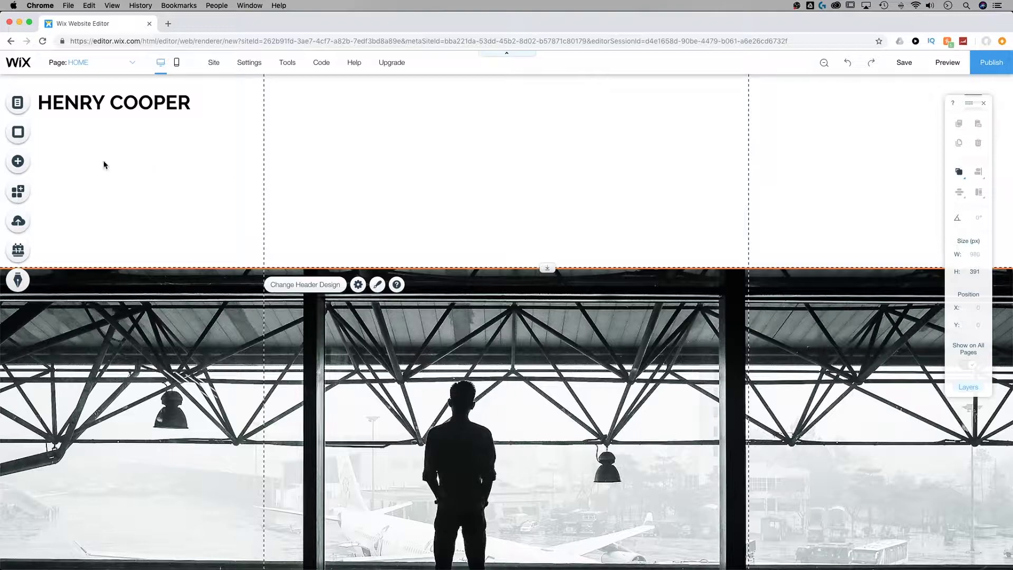
- Add the six-item pastel project grid repeater from Lists & Grids onto the page
{"action": "left_click", "coordinate": [18, 163]}
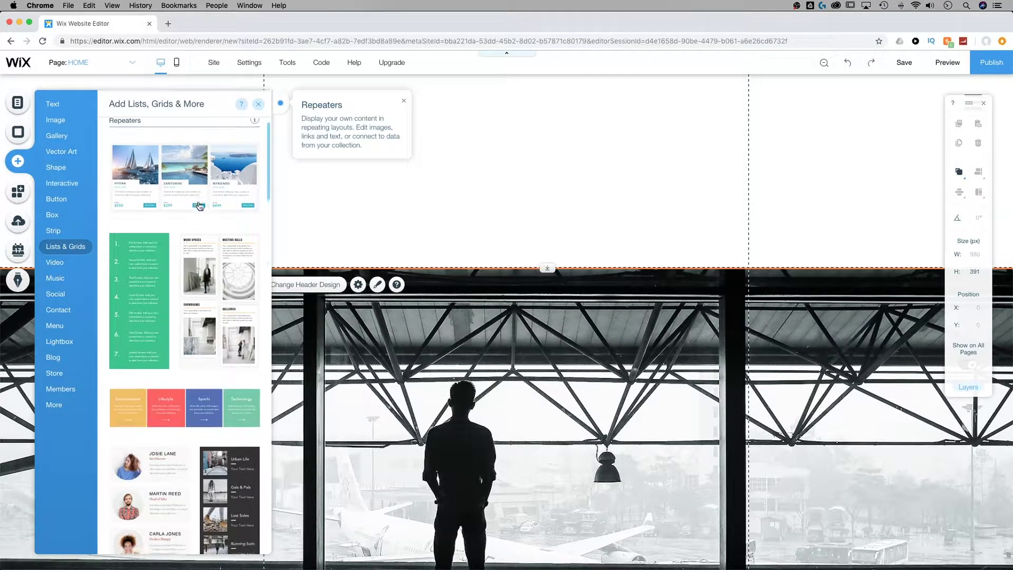
{"action": "scroll", "coordinate": [187, 201], "scroll_direction": "down", "scroll_amount": 3}
{"action": "scroll", "coordinate": [186, 202], "scroll_direction": "down", "scroll_amount": 5}
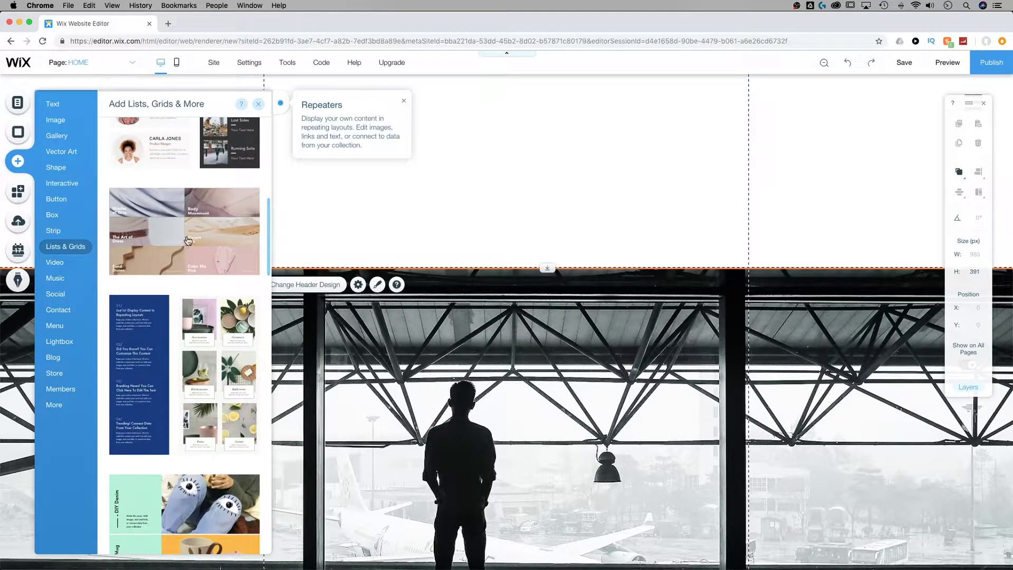
{"action": "scroll", "coordinate": [177, 331], "scroll_direction": "down", "scroll_amount": 5}
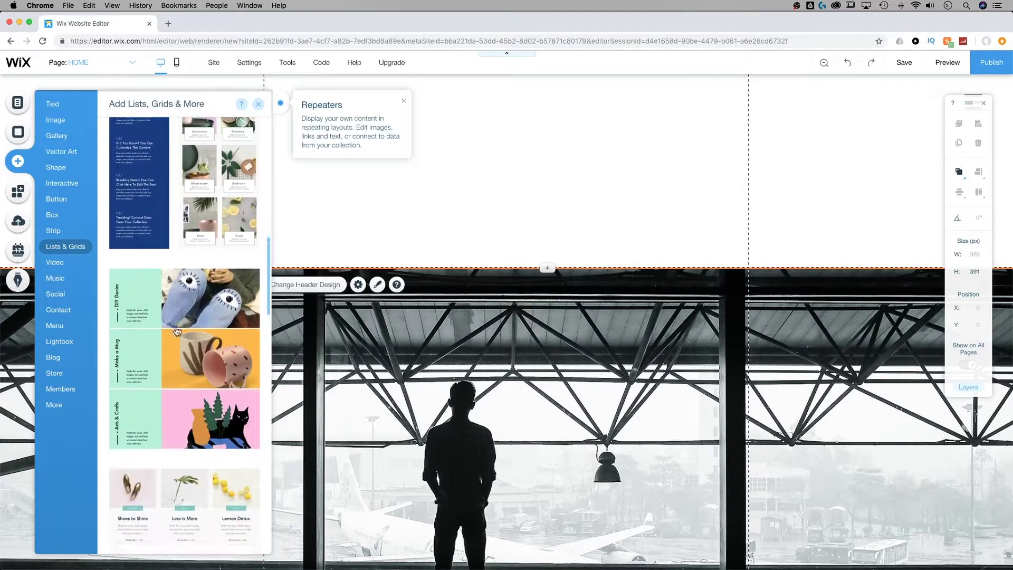
{"action": "scroll", "coordinate": [178, 422], "scroll_direction": "down", "scroll_amount": 2}
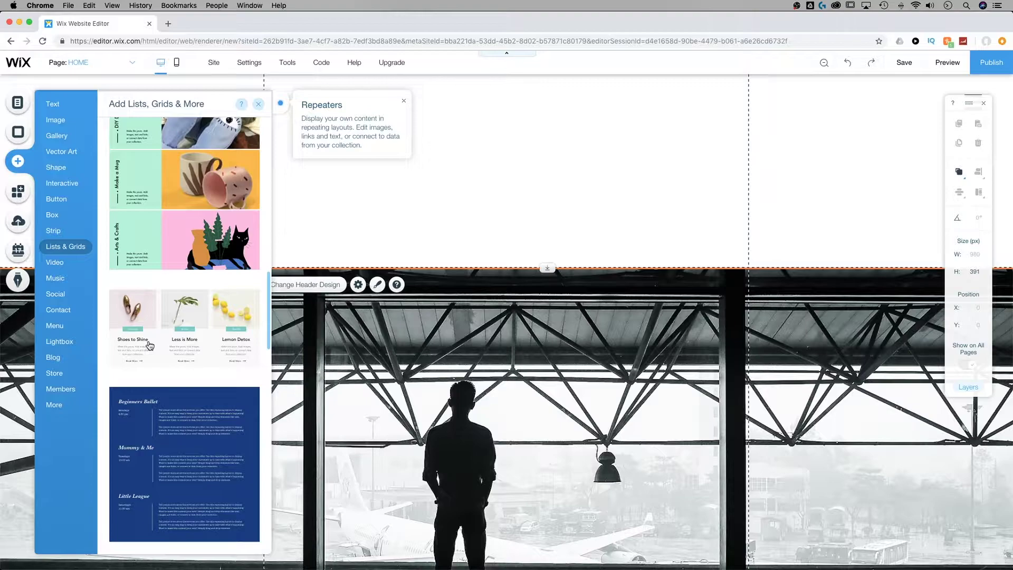
{"action": "scroll", "coordinate": [150, 346], "scroll_direction": "up", "scroll_amount": 5}
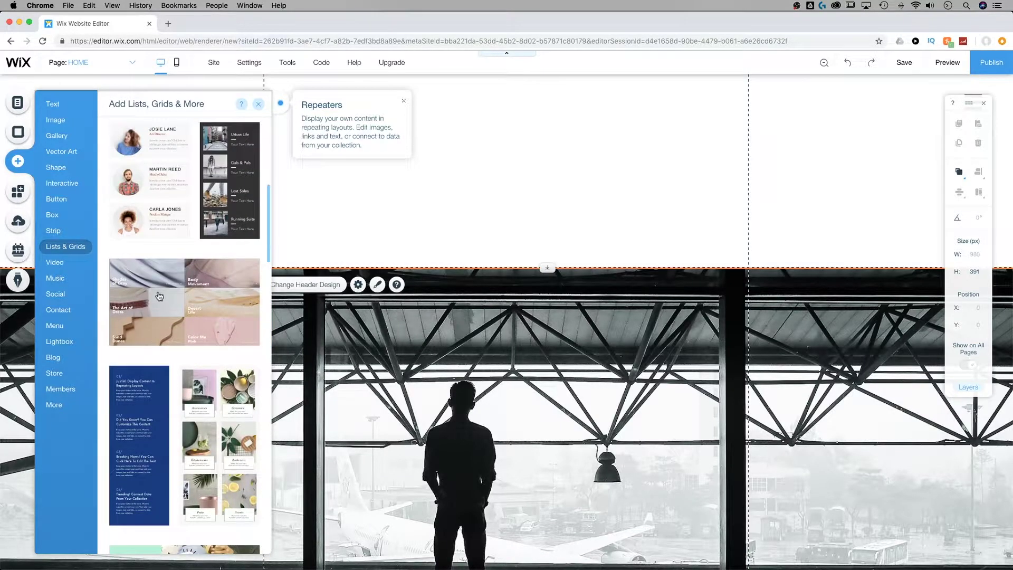
{"action": "left_click_drag", "start_coordinate": [160, 295], "coordinate": [430, 251]}
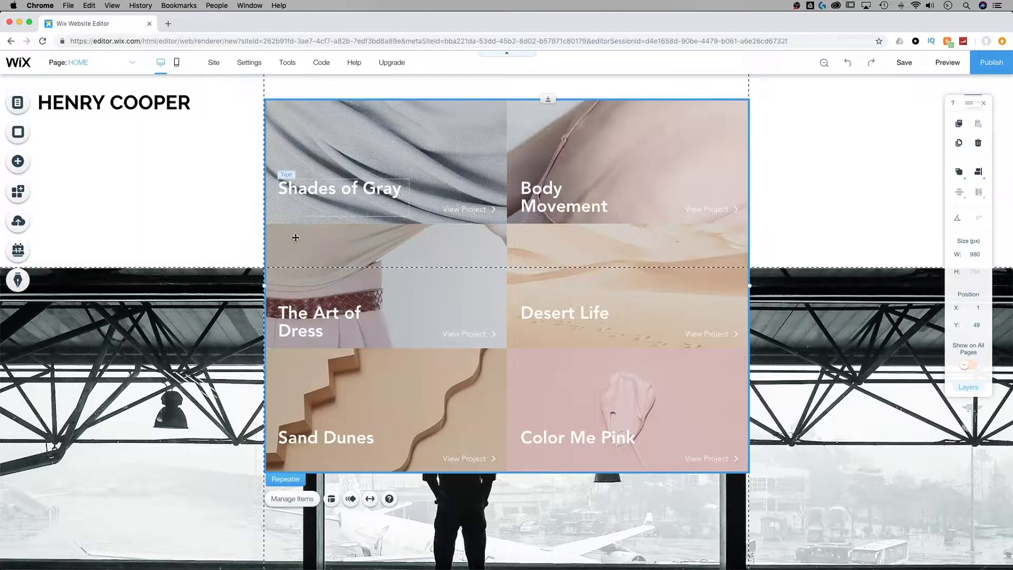
- Move the slideshow strip down to Y 488, below the repeater
{"action": "left_click", "coordinate": [154, 297]}
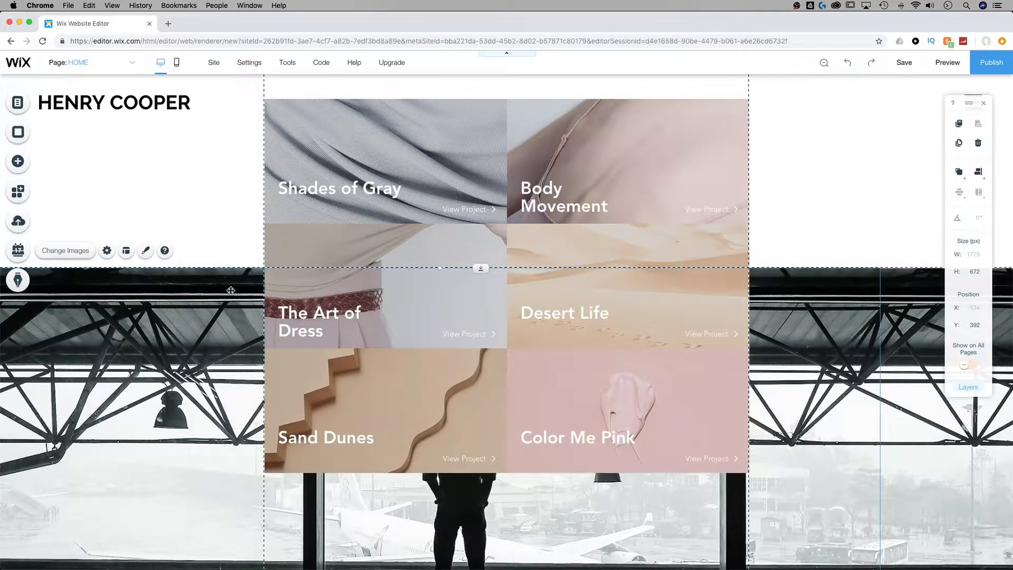
{"action": "left_click_drag", "start_coordinate": [482, 267], "coordinate": [480, 323]}
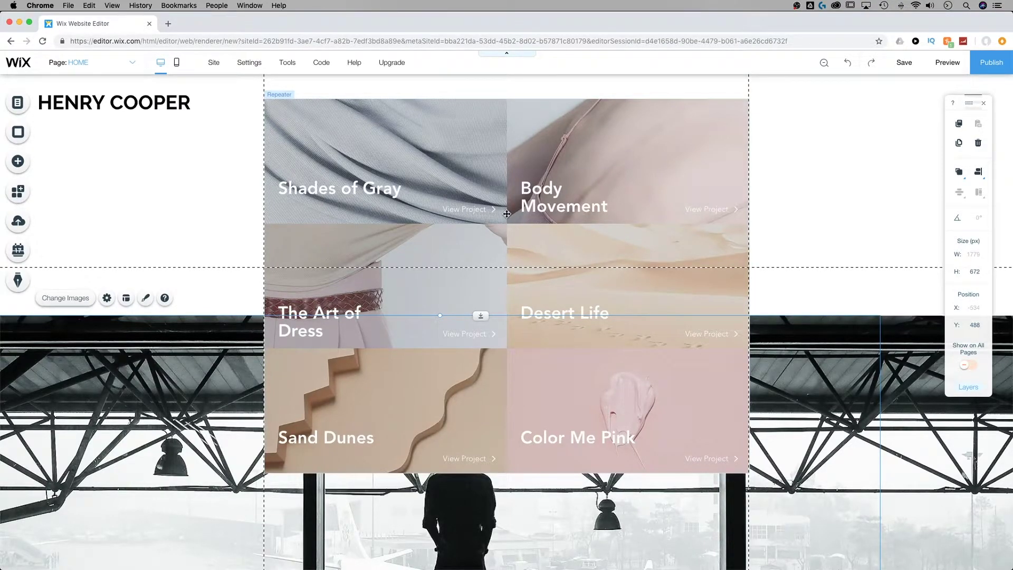
{"action": "left_click", "coordinate": [495, 153]}
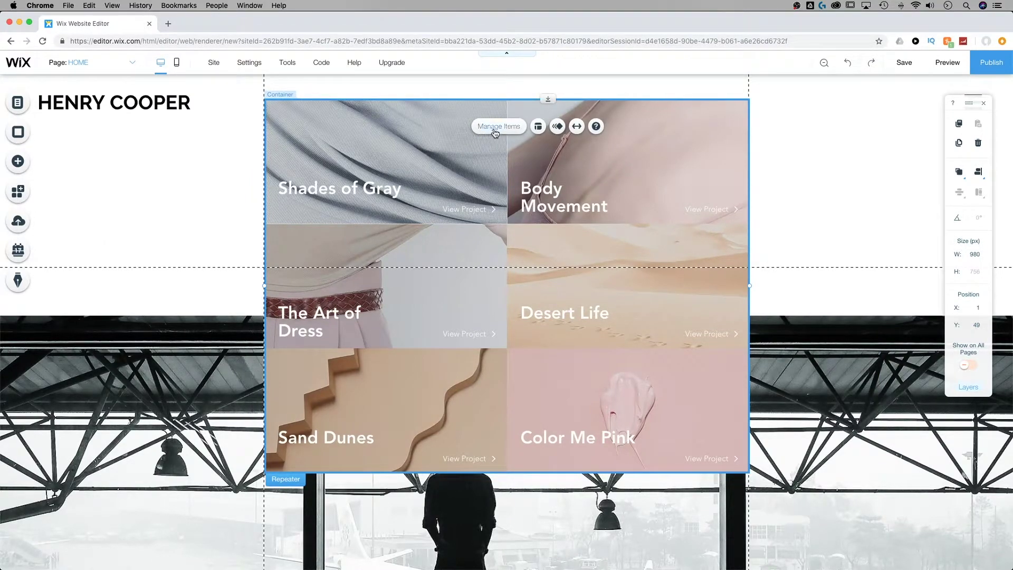
- Delete Item 6 (Color Me Pink) and Item 5 (Sand Dunes), leaving four repeater tiles
{"action": "left_click", "coordinate": [496, 132]}
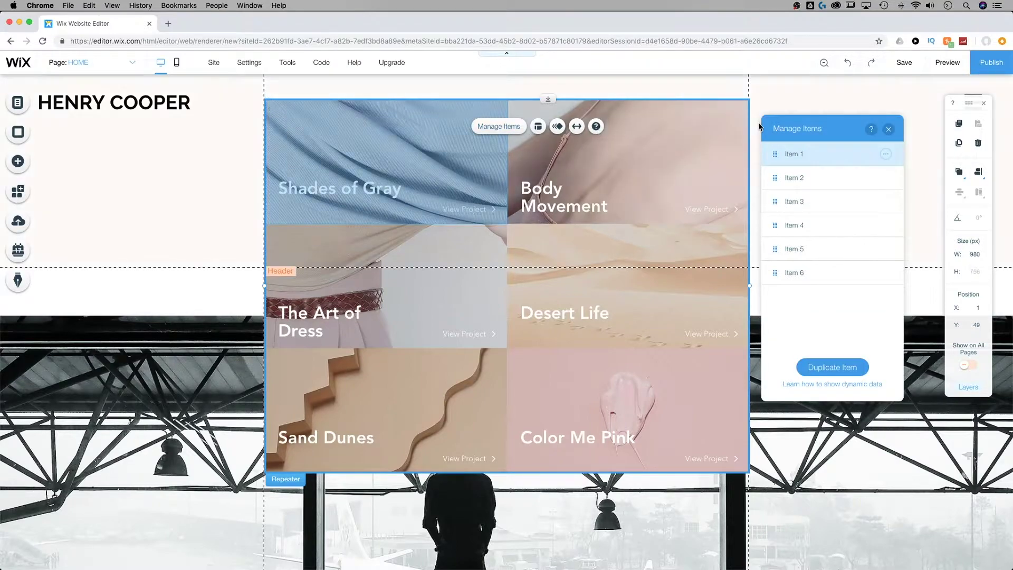
{"action": "left_click_drag", "start_coordinate": [819, 130], "coordinate": [760, 181]}
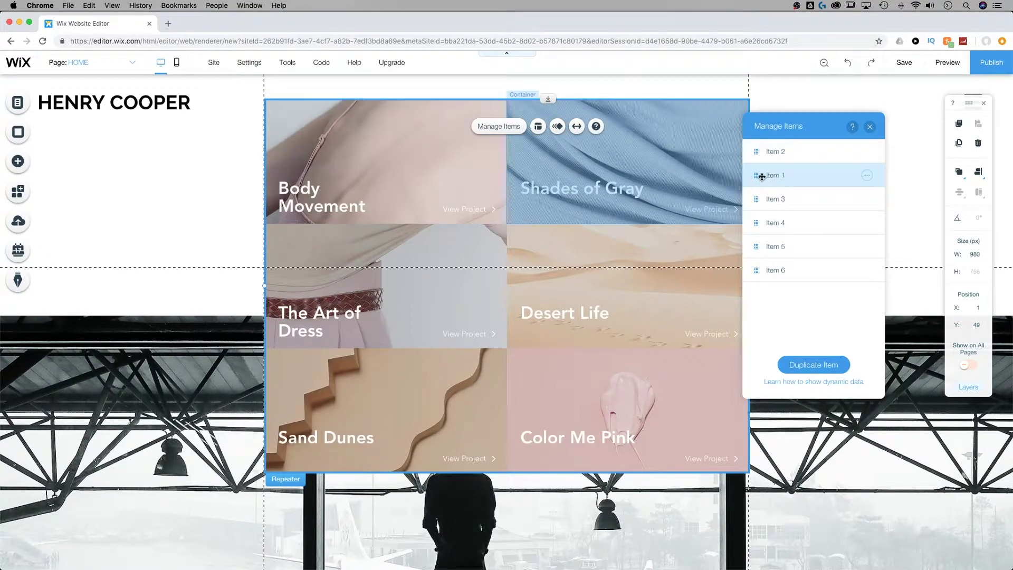
{"action": "left_click_drag", "start_coordinate": [762, 177], "coordinate": [760, 152]}
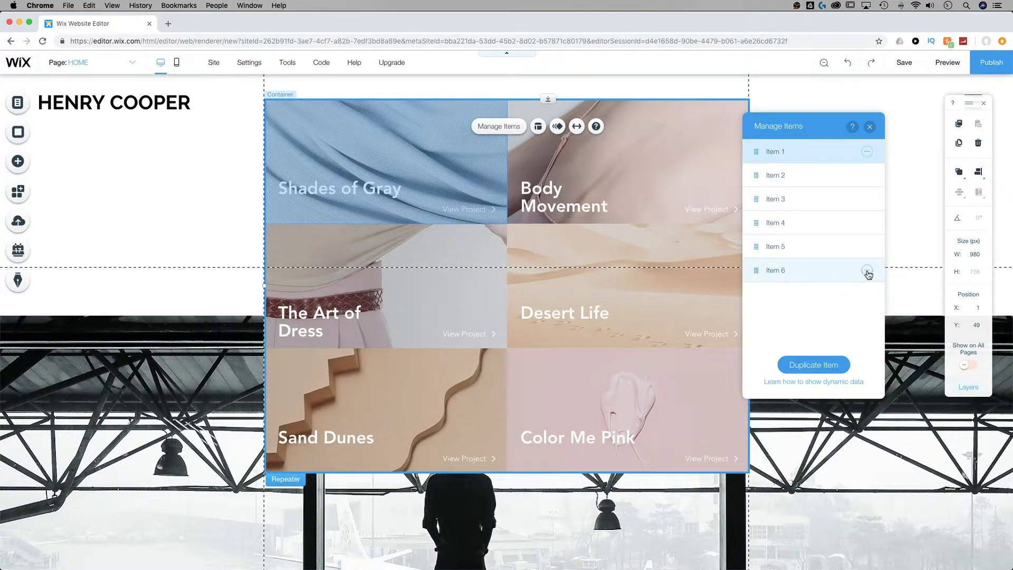
{"action": "left_click", "coordinate": [867, 271]}
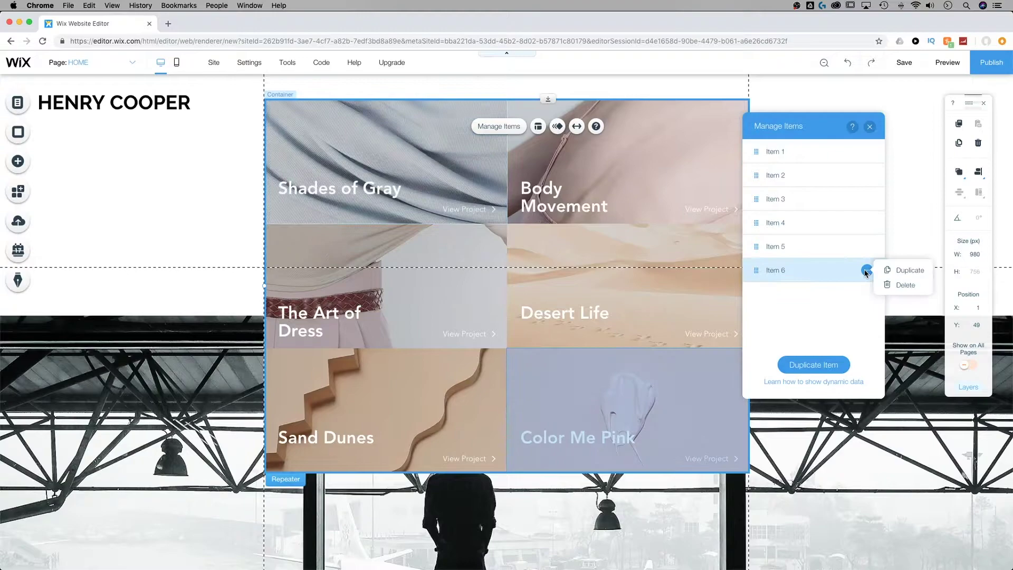
{"action": "left_click", "coordinate": [903, 286]}
{"action": "left_click", "coordinate": [867, 246]}
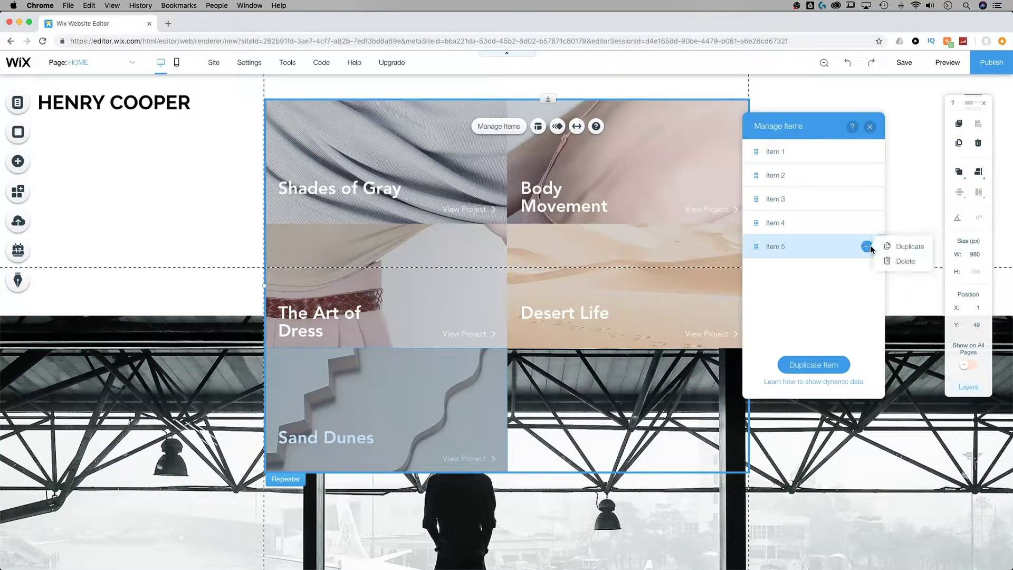
{"action": "left_click", "coordinate": [893, 267]}
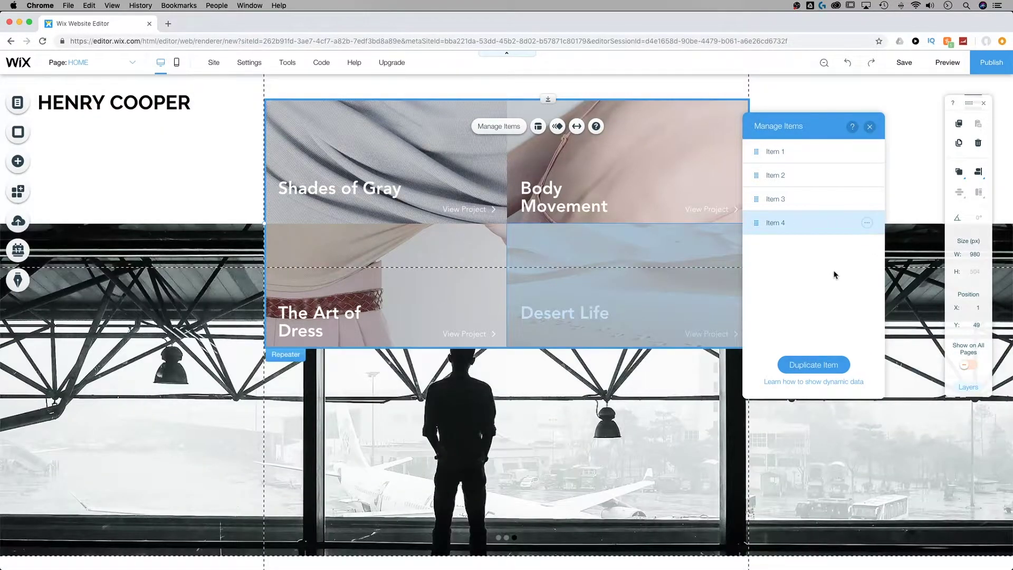
- Delete the View Project button from all four repeater tiles
{"action": "left_click", "coordinate": [868, 127]}
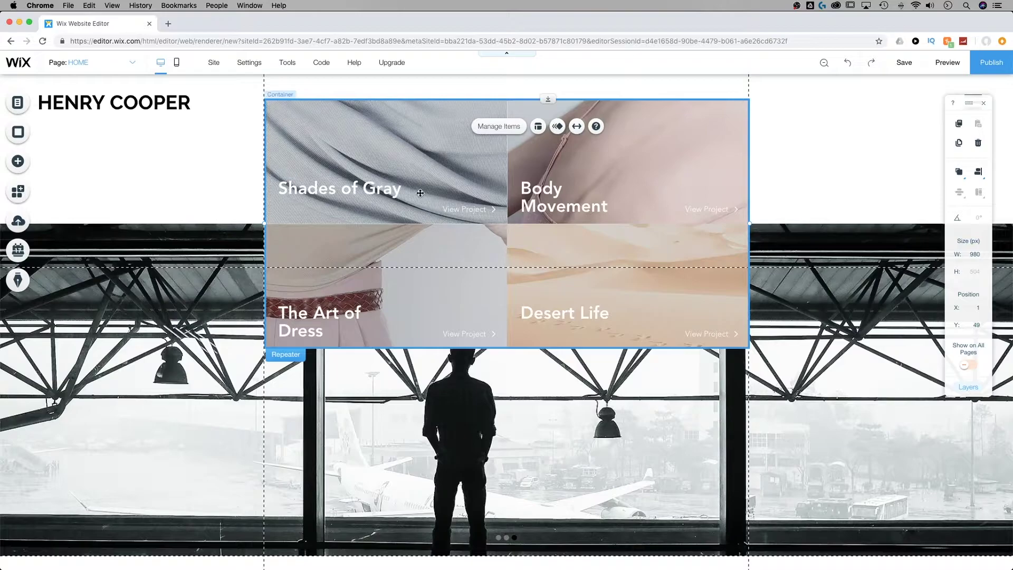
{"action": "left_click", "coordinate": [477, 210]}
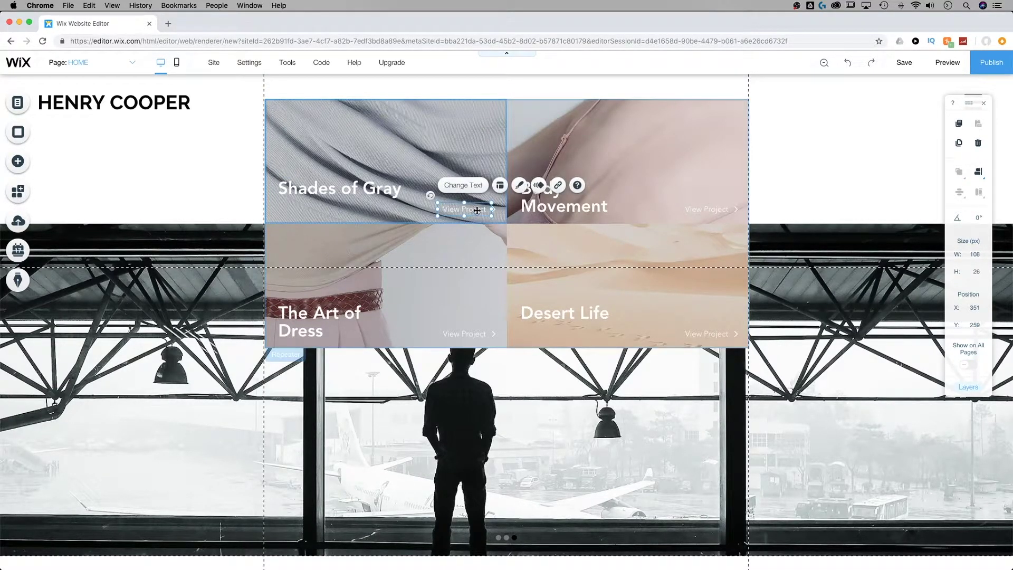
{"action": "key", "text": "Delete"}
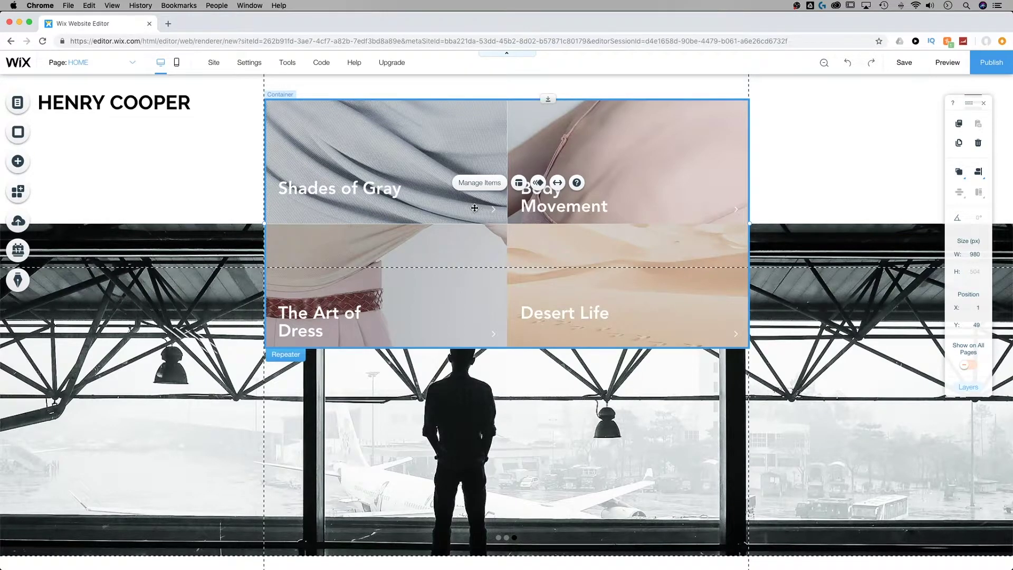
- Retitle the first tile 'Nature' and raise the tile titles from Y 104 to Y 81
{"action": "double_click", "coordinate": [380, 195]}
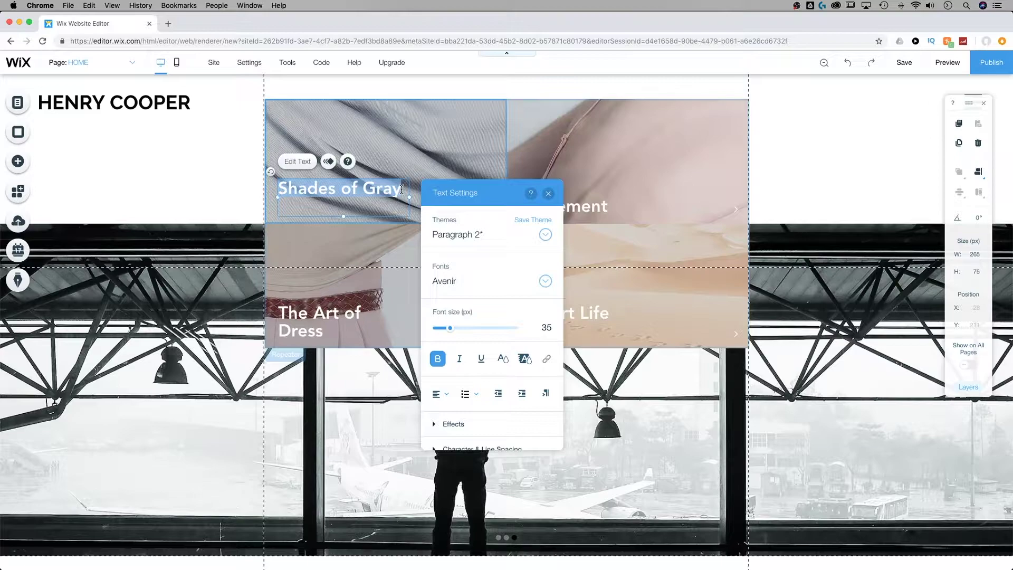
{"action": "type", "text": "Nature"}
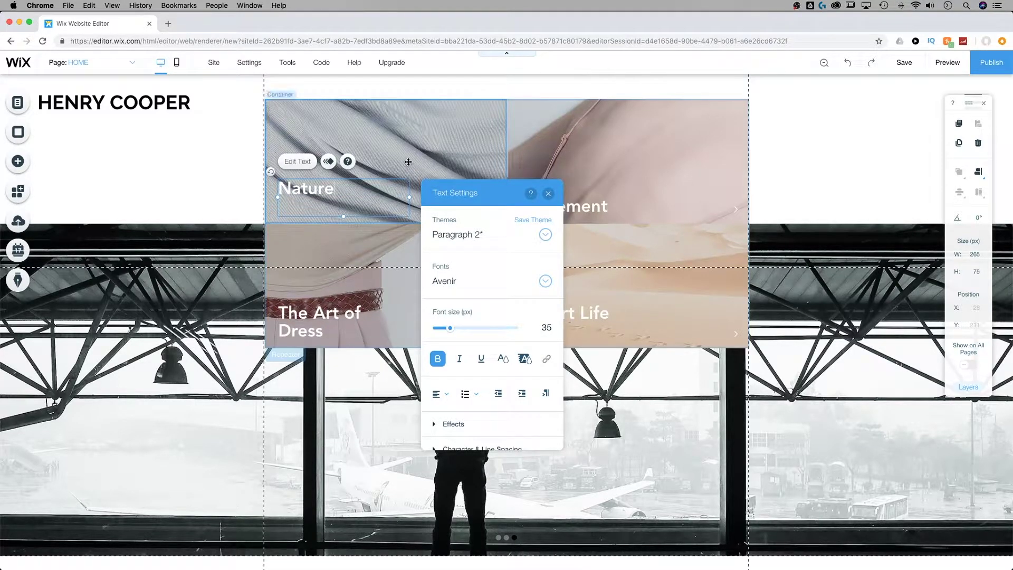
{"action": "key", "text": "Escape"}
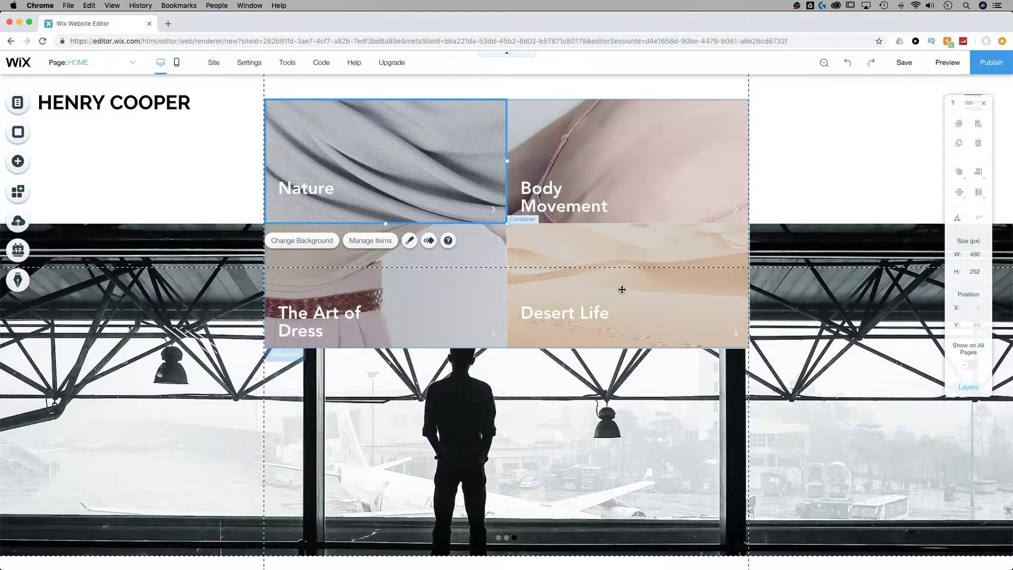
{"action": "left_click_drag", "start_coordinate": [316, 195], "coordinate": [314, 132]}
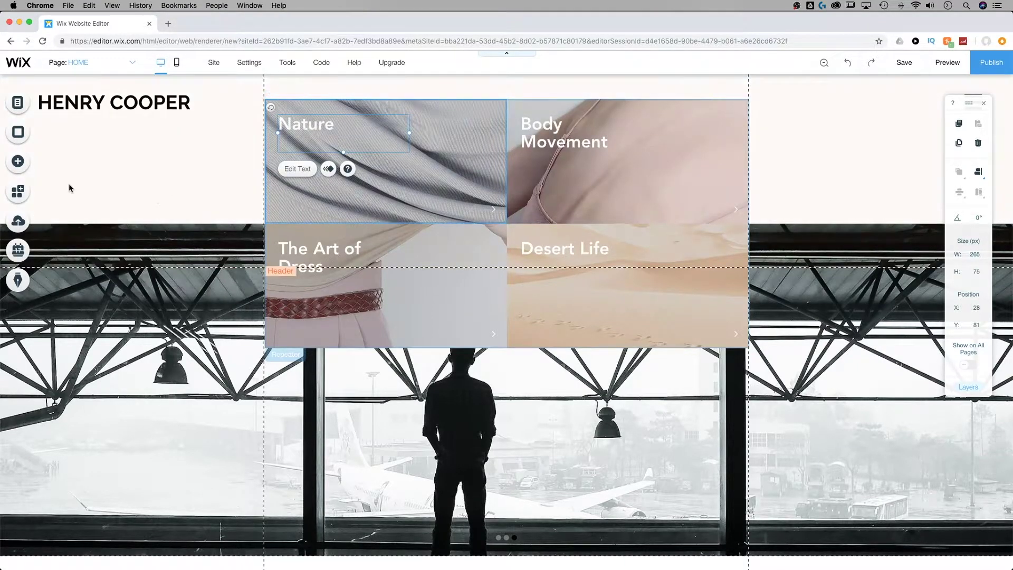
- Add a 132 × 40 px Back to Top text button into the repeater tiles
{"action": "left_click", "coordinate": [18, 164]}
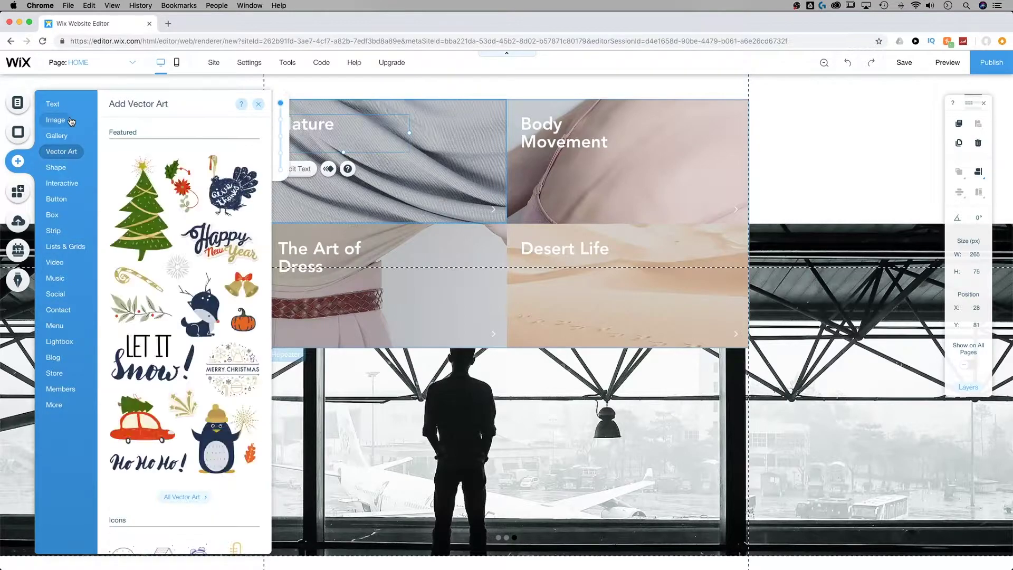
{"action": "left_click", "coordinate": [54, 373]}
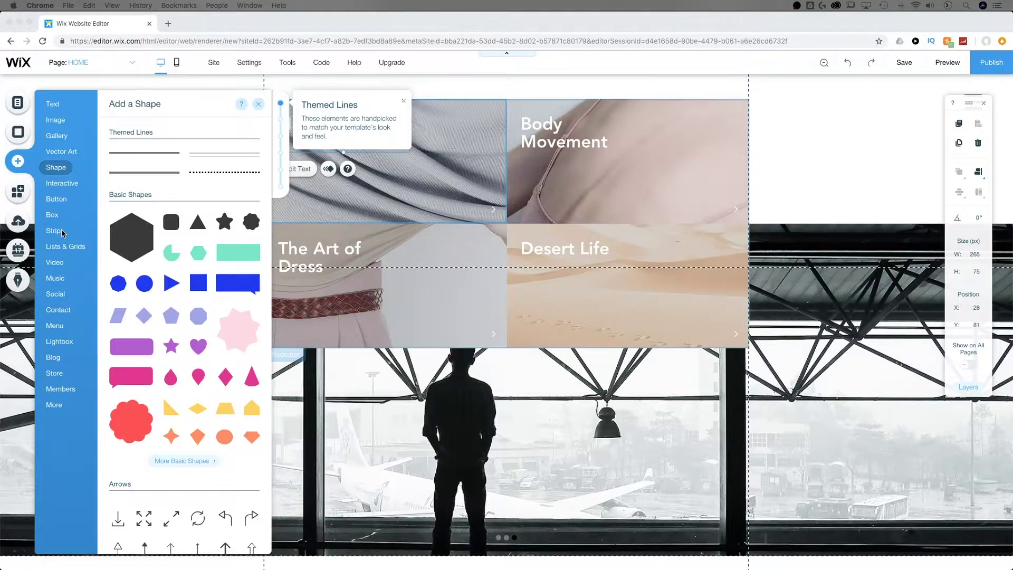
{"action": "left_click", "coordinate": [57, 201]}
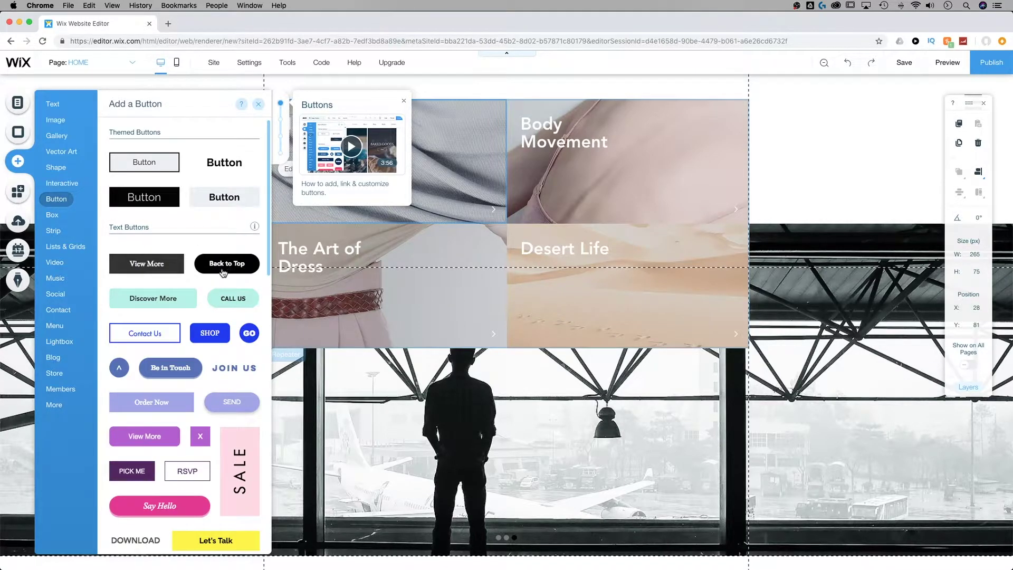
{"action": "left_click_drag", "start_coordinate": [224, 265], "coordinate": [447, 209]}
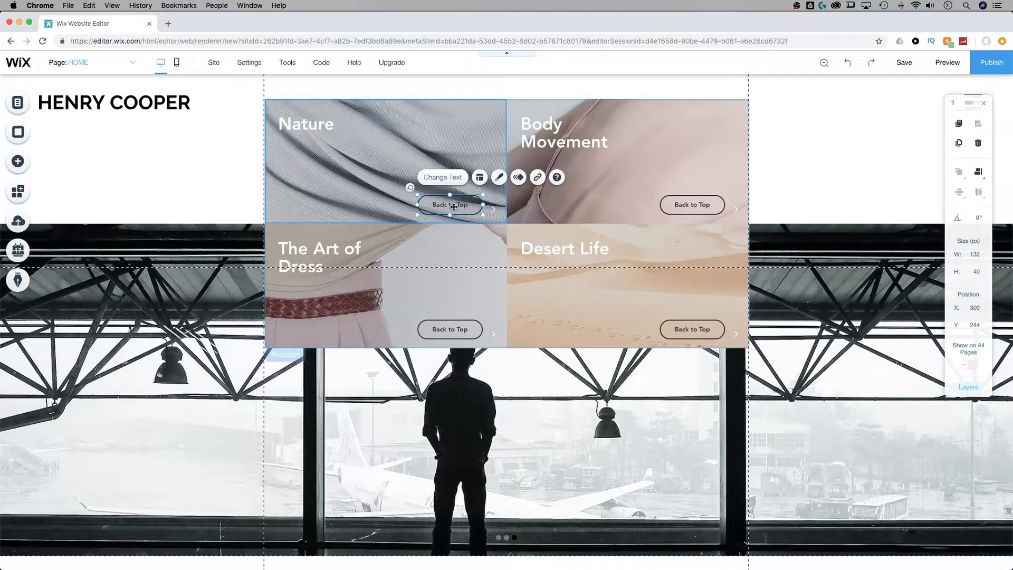
- Change the Nature tile button's label to 'View Photos'
{"action": "left_click", "coordinate": [447, 180]}
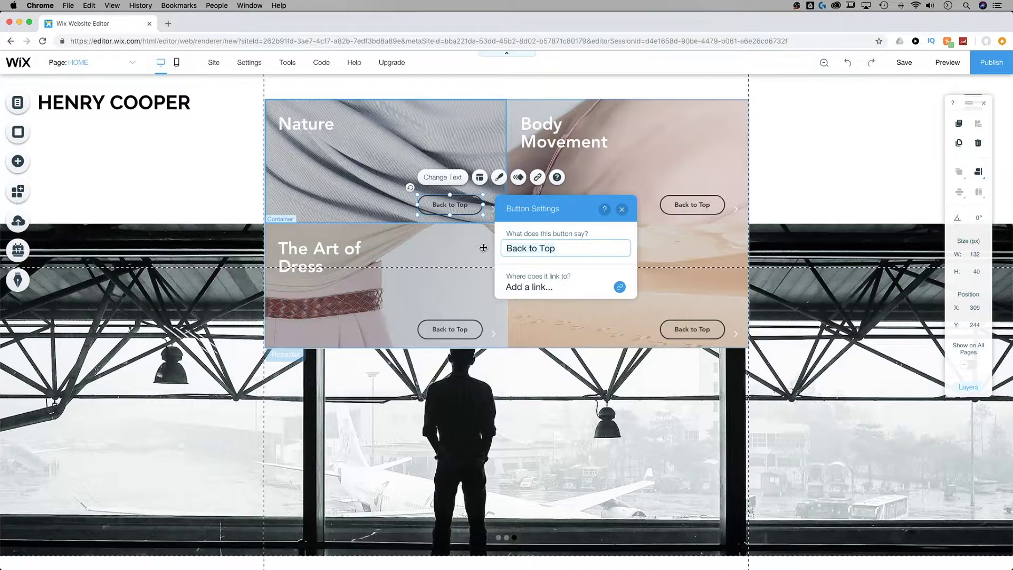
{"action": "type", "text": "View Photos"}
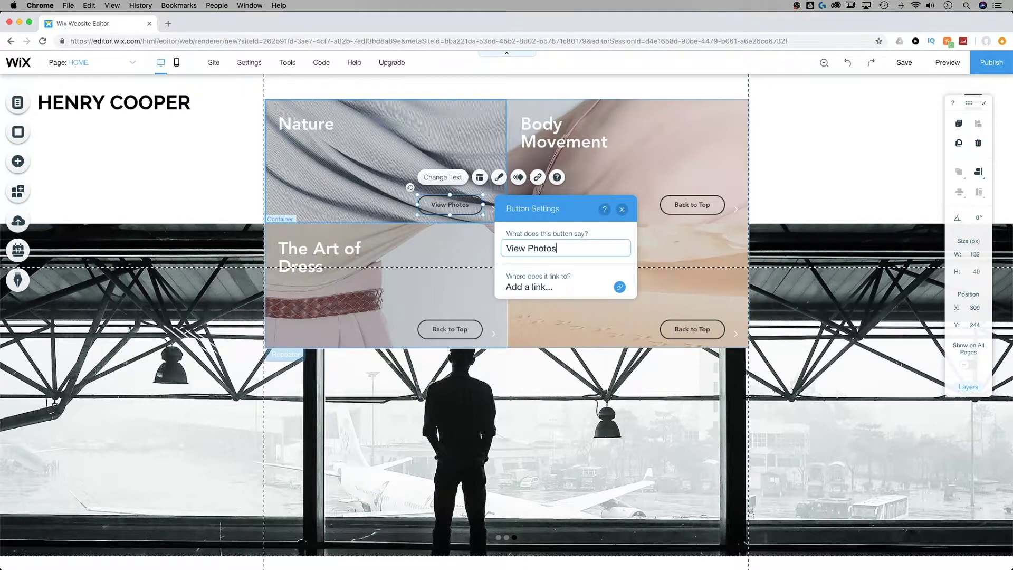
{"action": "left_click", "coordinate": [473, 152]}
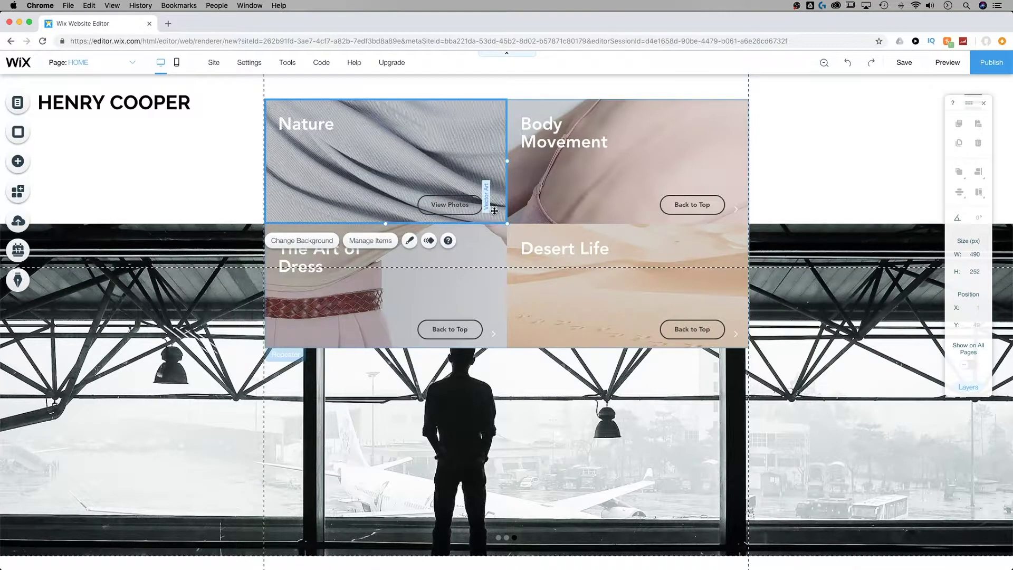
- Align the View Photos button with the other tiles' buttons at X 354, Y 249
{"action": "left_click", "coordinate": [494, 211]}
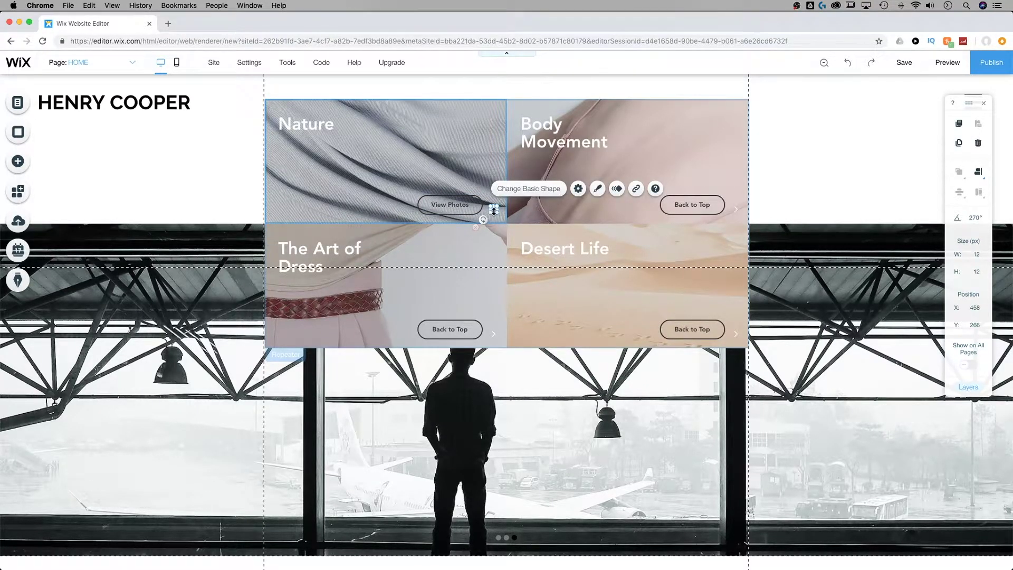
{"action": "left_click", "coordinate": [450, 206]}
{"action": "left_click_drag", "start_coordinate": [450, 205], "coordinate": [477, 210]}
{"action": "left_click", "coordinate": [461, 208]}
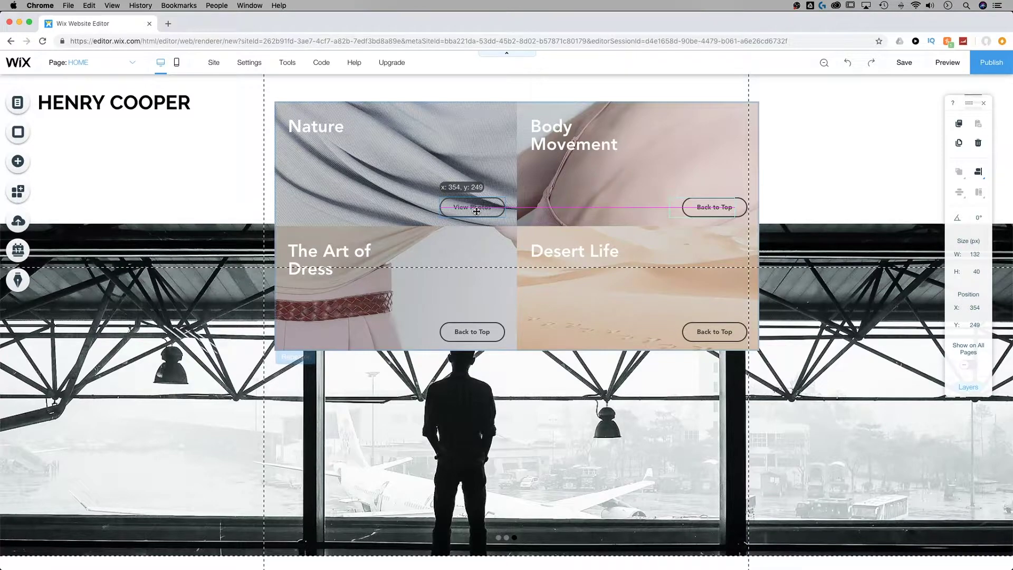
{"action": "left_click_drag", "start_coordinate": [478, 211], "coordinate": [478, 211]}
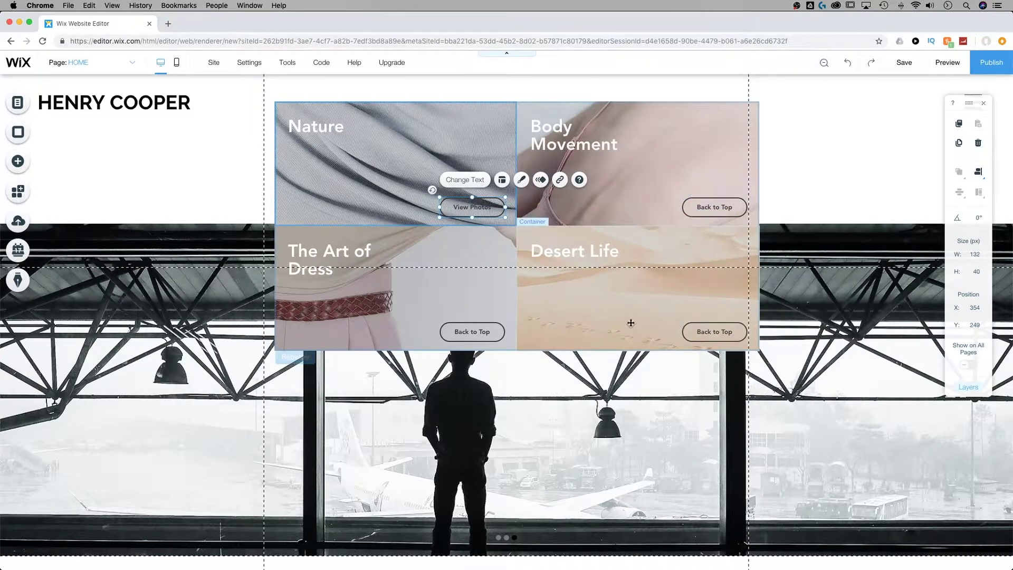
- Set the repeater buttons' border colour to white
{"action": "left_click", "coordinate": [521, 180]}
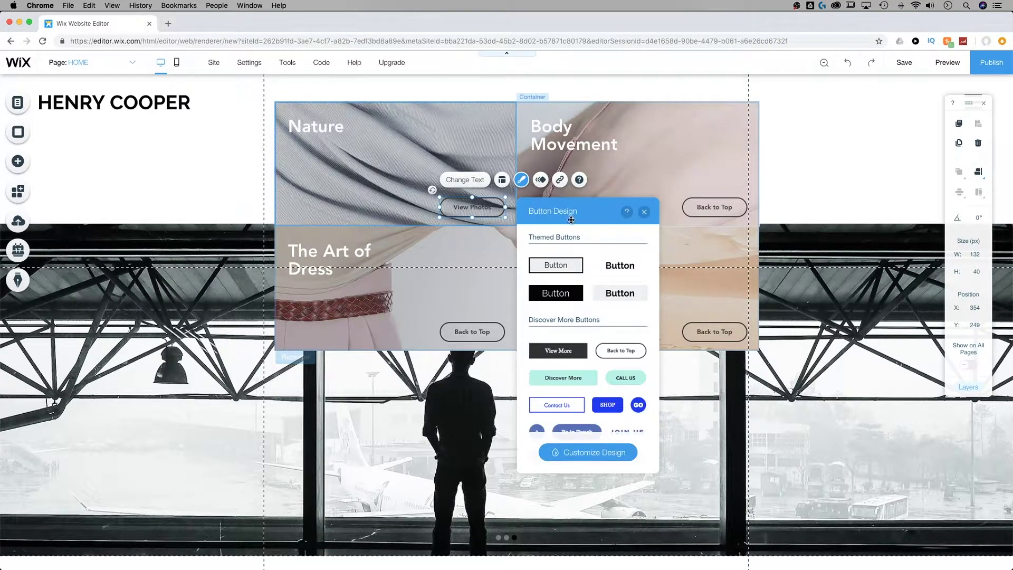
{"action": "left_click", "coordinate": [594, 455]}
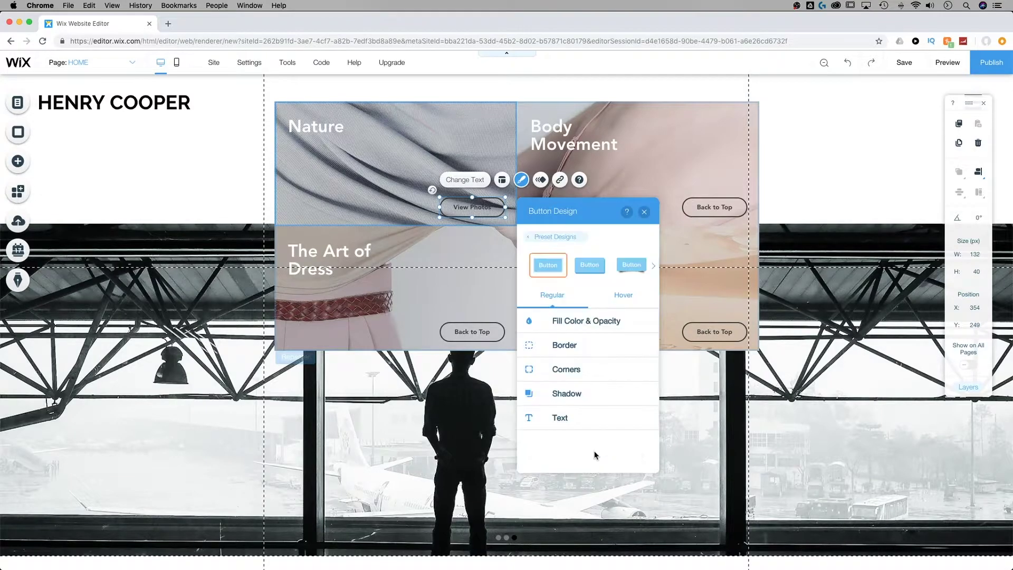
{"action": "left_click", "coordinate": [584, 343]}
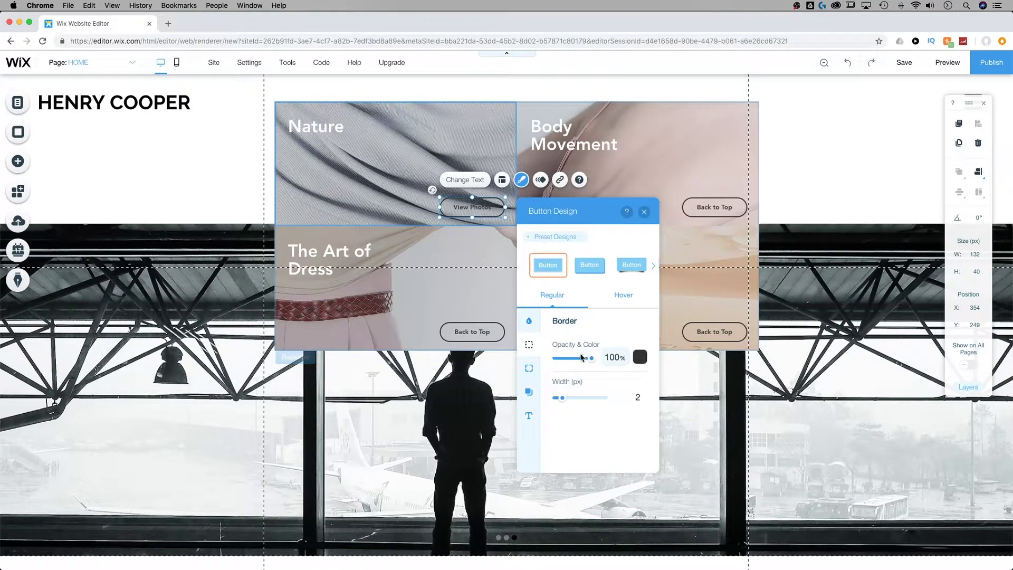
{"action": "left_click", "coordinate": [639, 357]}
{"action": "left_click", "coordinate": [525, 285]}
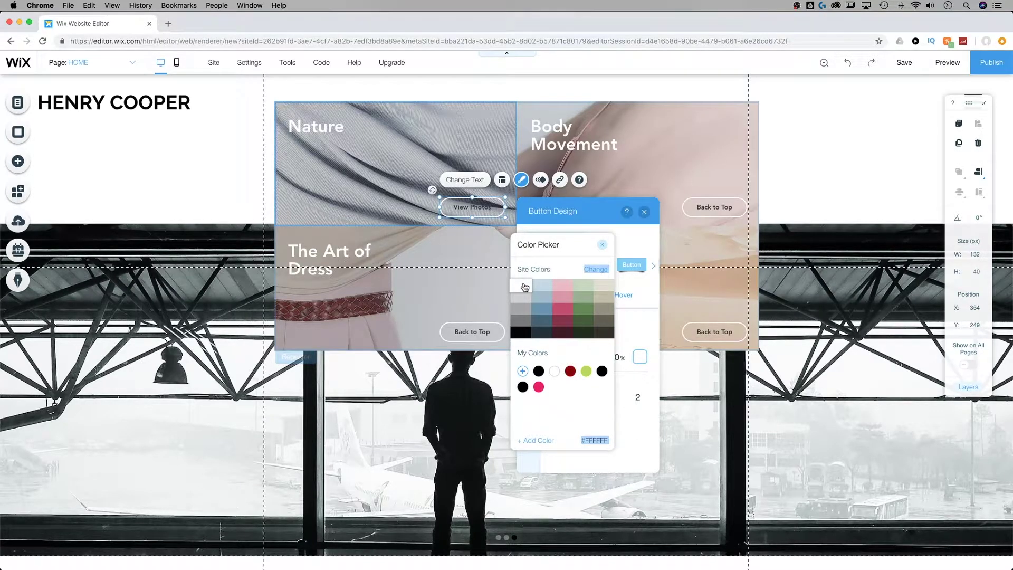
{"action": "left_click", "coordinate": [602, 244]}
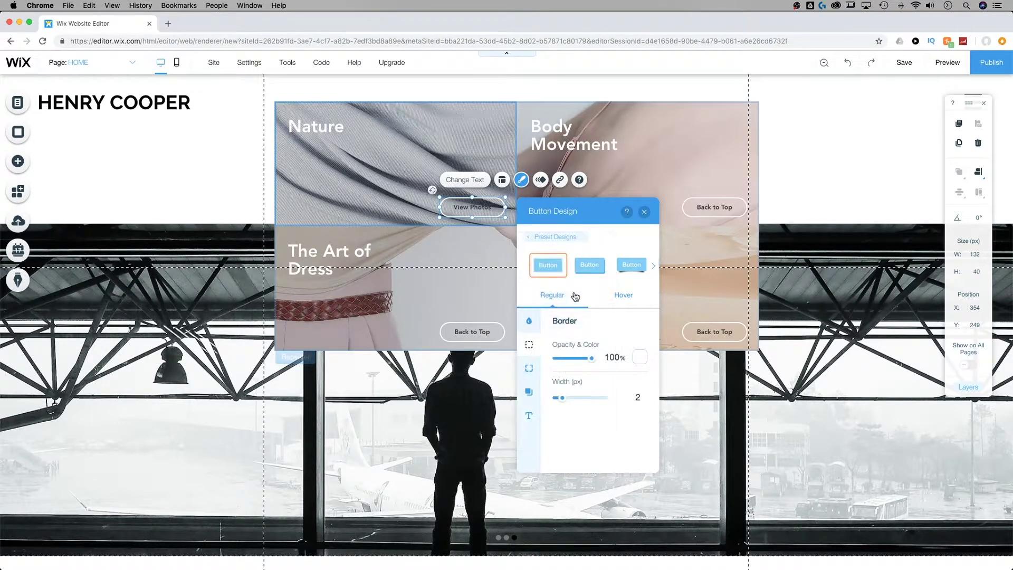
- Set the repeater buttons' label text colour to white
{"action": "left_click", "coordinate": [529, 415]}
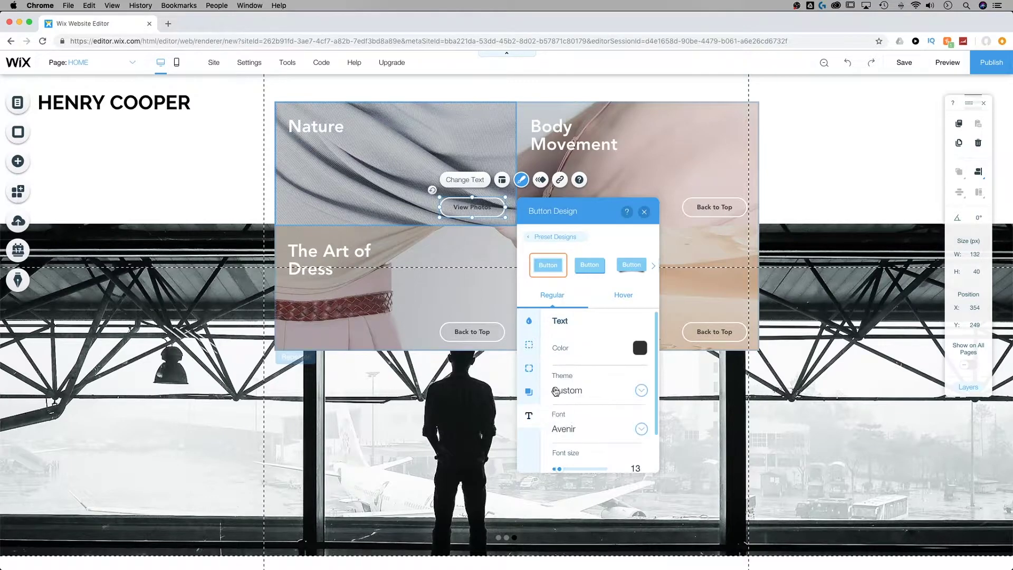
{"action": "left_click", "coordinate": [640, 348]}
{"action": "left_click", "coordinate": [521, 286]}
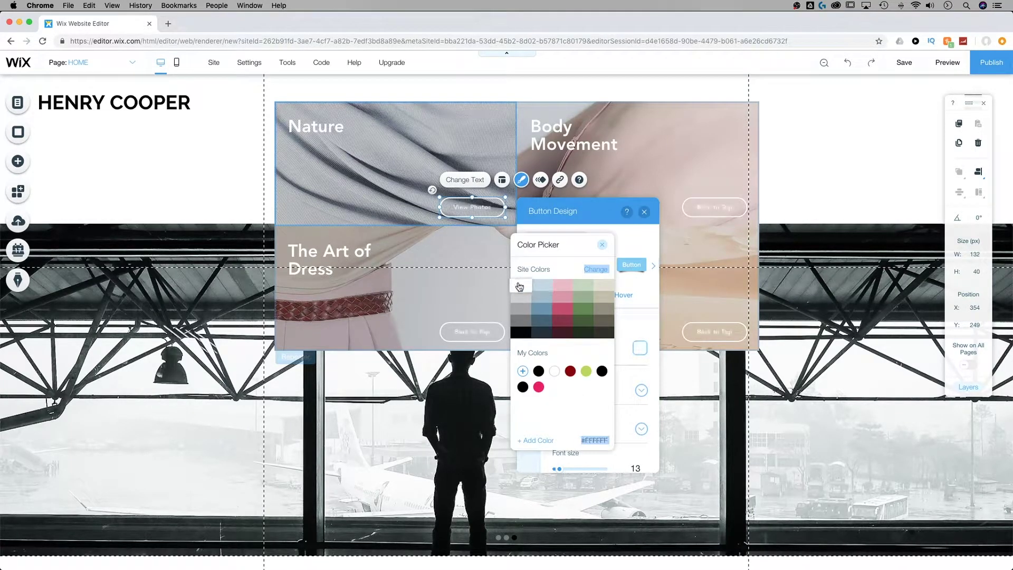
{"action": "left_click", "coordinate": [649, 243]}
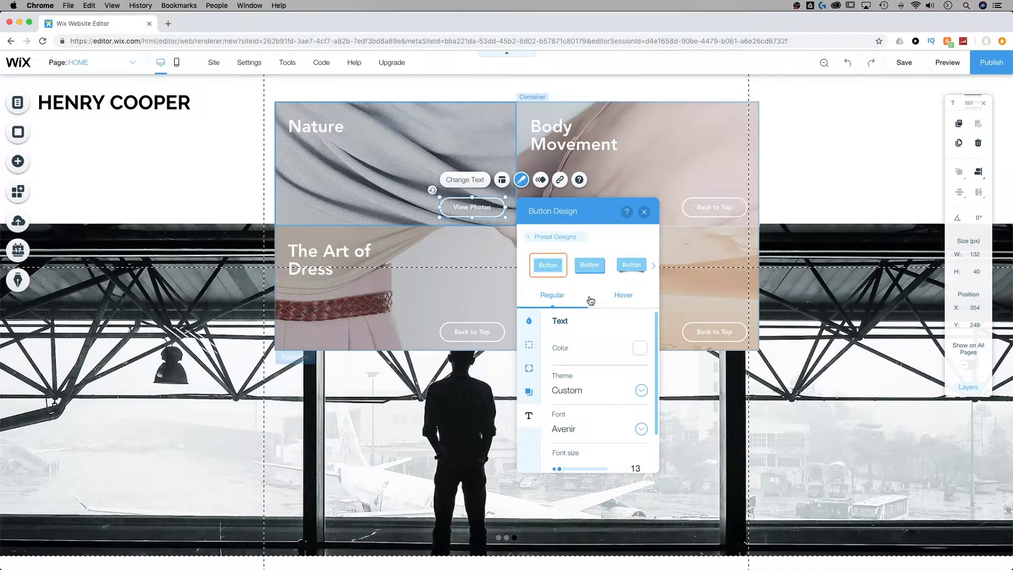
- Link the Nature tile's View Photos button to the NATURE page
{"action": "left_click", "coordinate": [645, 212]}
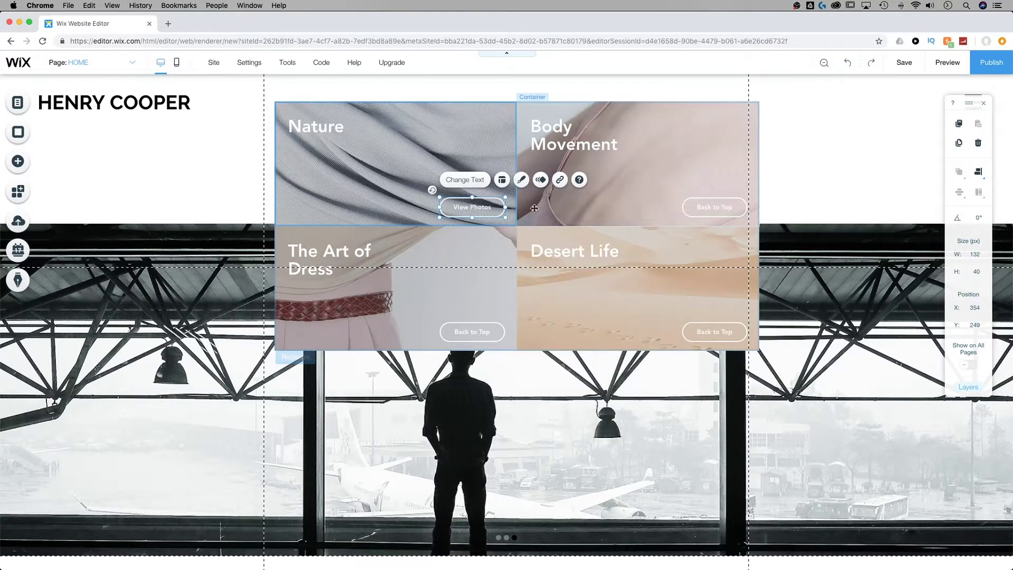
{"action": "left_click", "coordinate": [560, 181]}
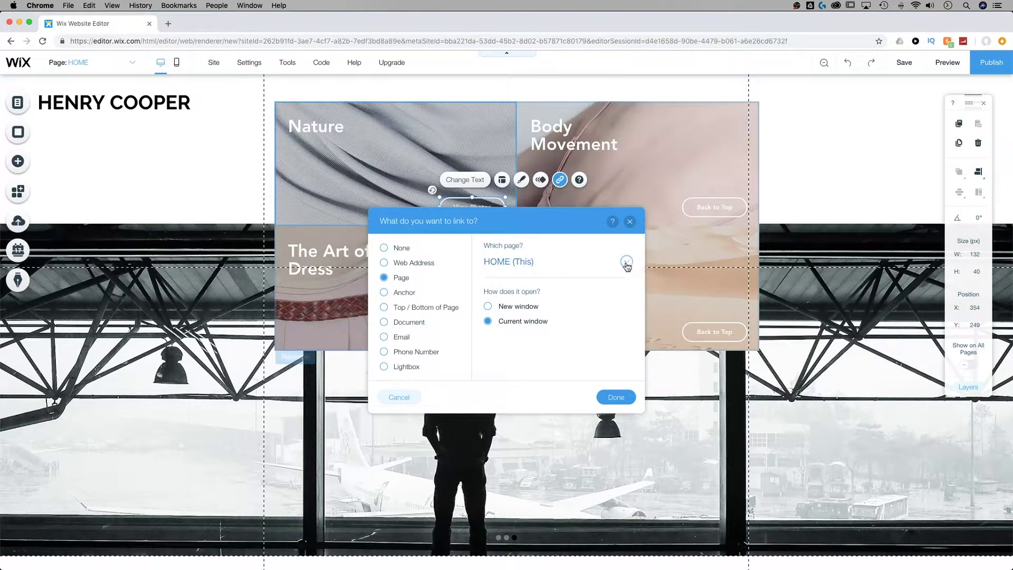
{"action": "left_click", "coordinate": [627, 262]}
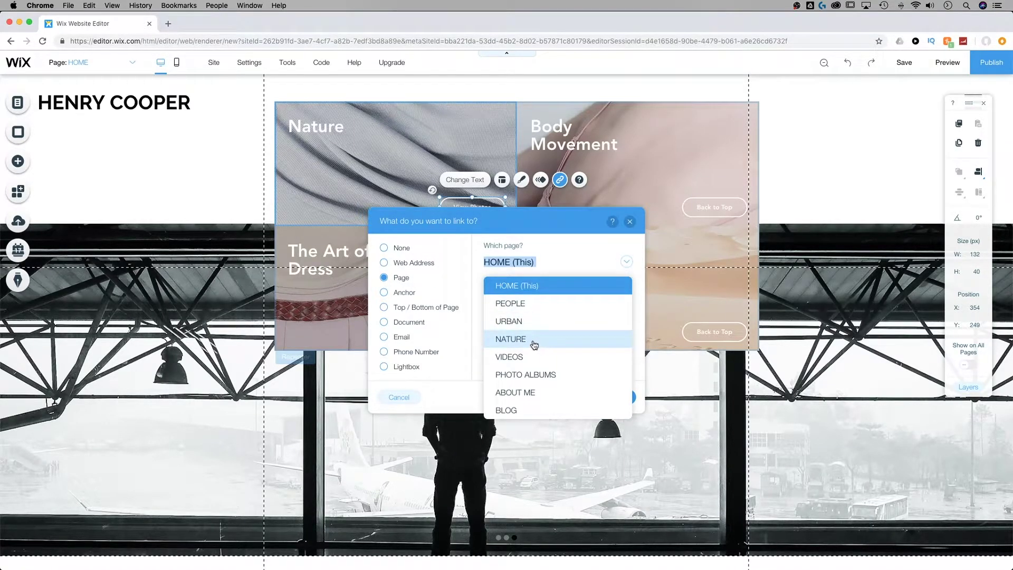
{"action": "left_click", "coordinate": [533, 344]}
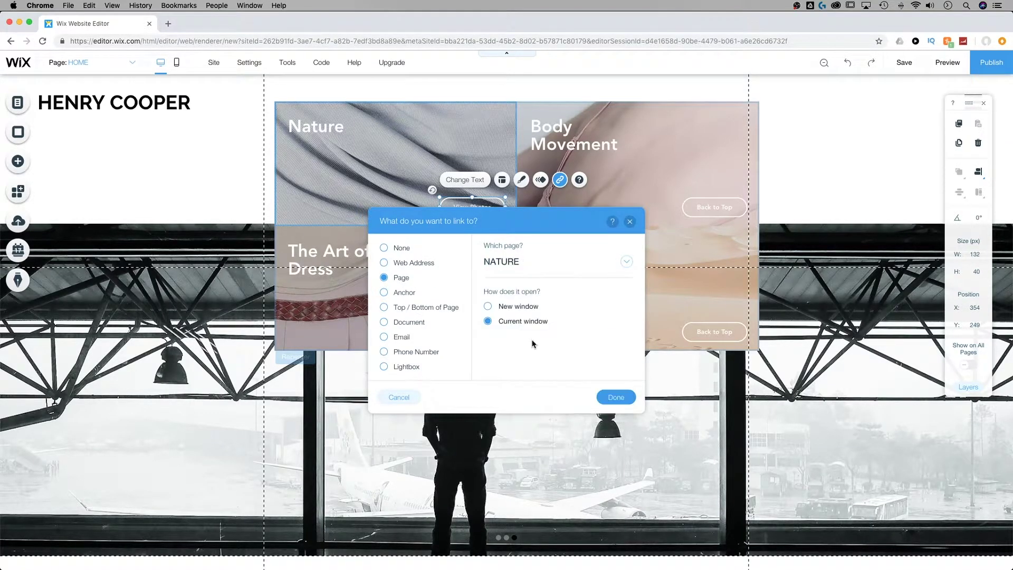
{"action": "left_click", "coordinate": [619, 396]}
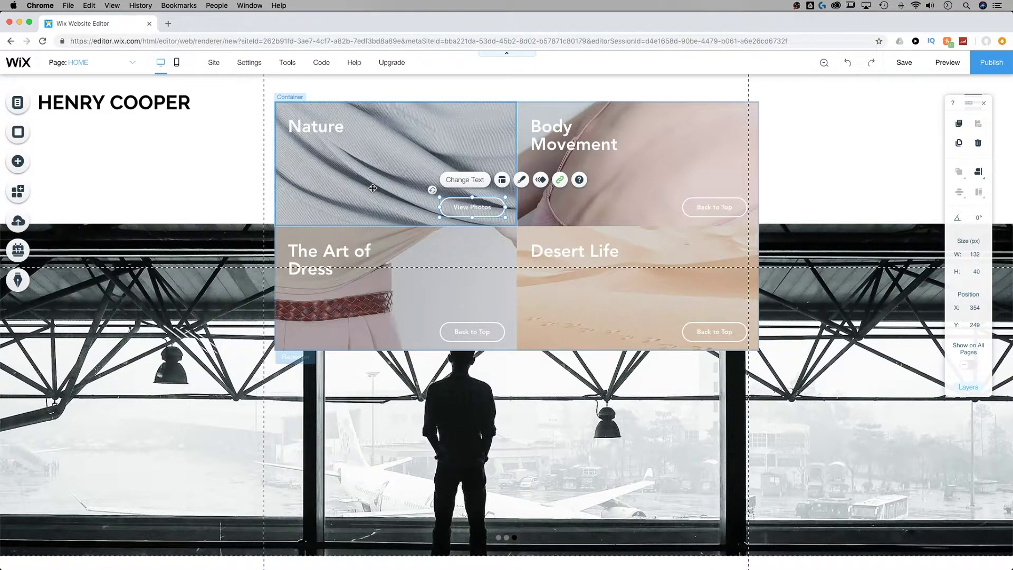
{"action": "left_click", "coordinate": [373, 188]}
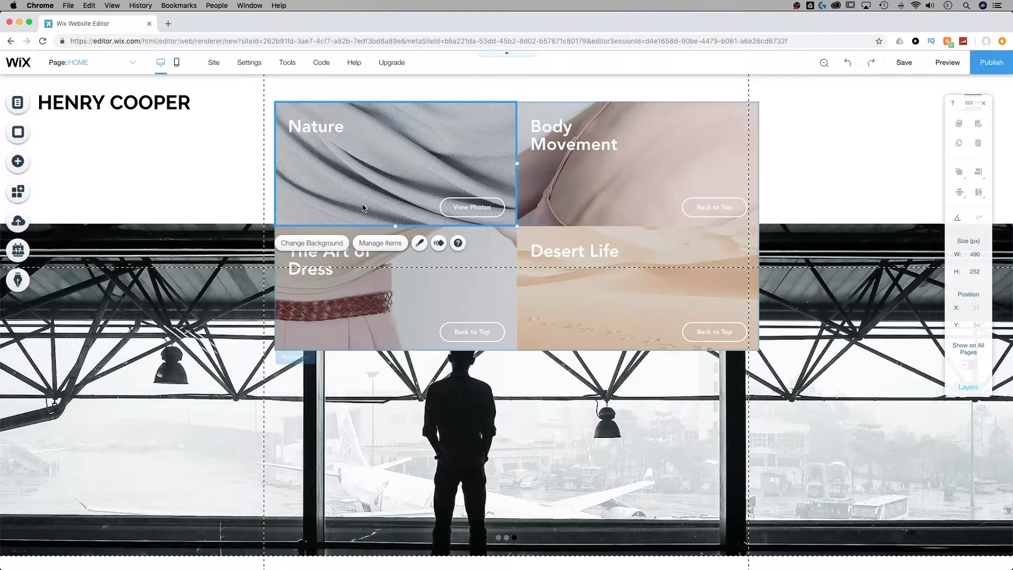
- Apply the Misty Slopes mountain photo as the Nature tile background, then review its image settings
{"action": "left_click", "coordinate": [327, 245]}
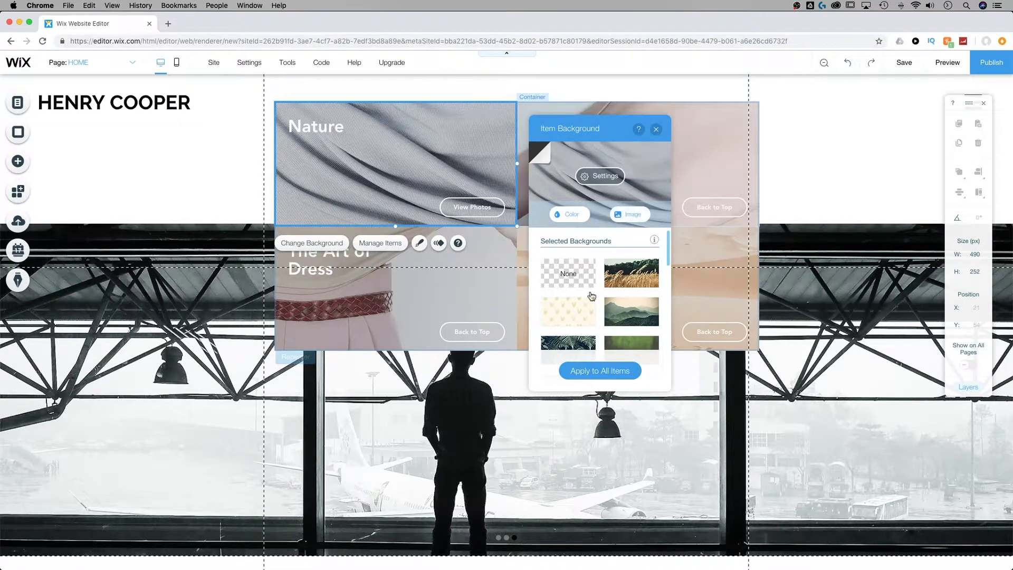
{"action": "mouse_move", "coordinate": [637, 317]}
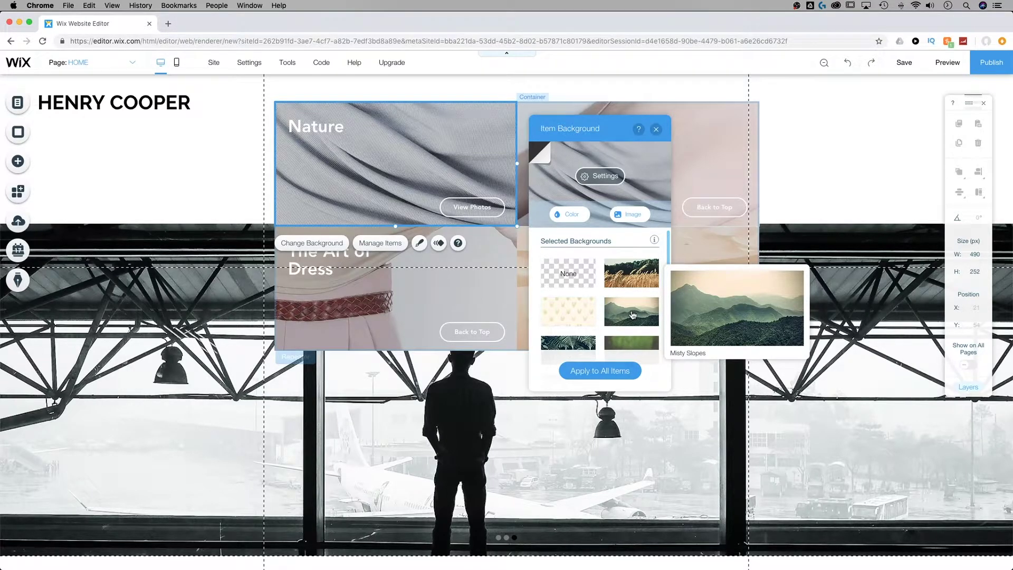
{"action": "left_click", "coordinate": [632, 315]}
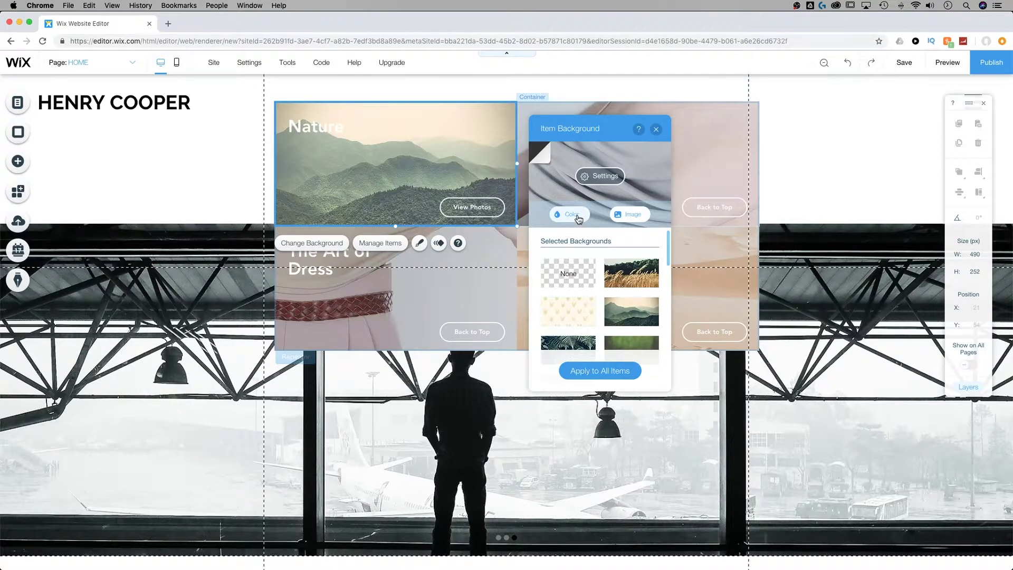
{"action": "left_click", "coordinate": [600, 177]}
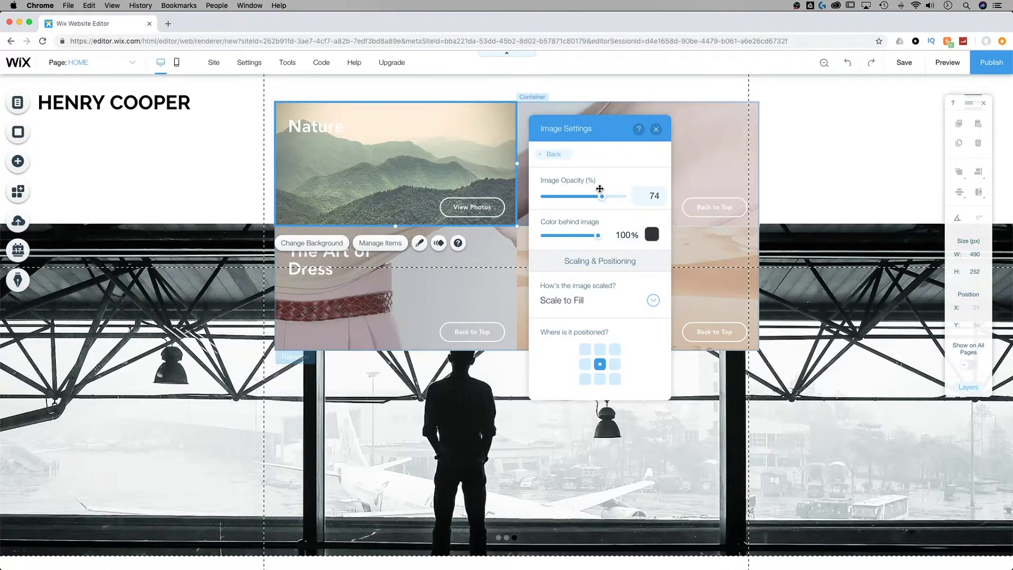
{"action": "left_click", "coordinate": [556, 154]}
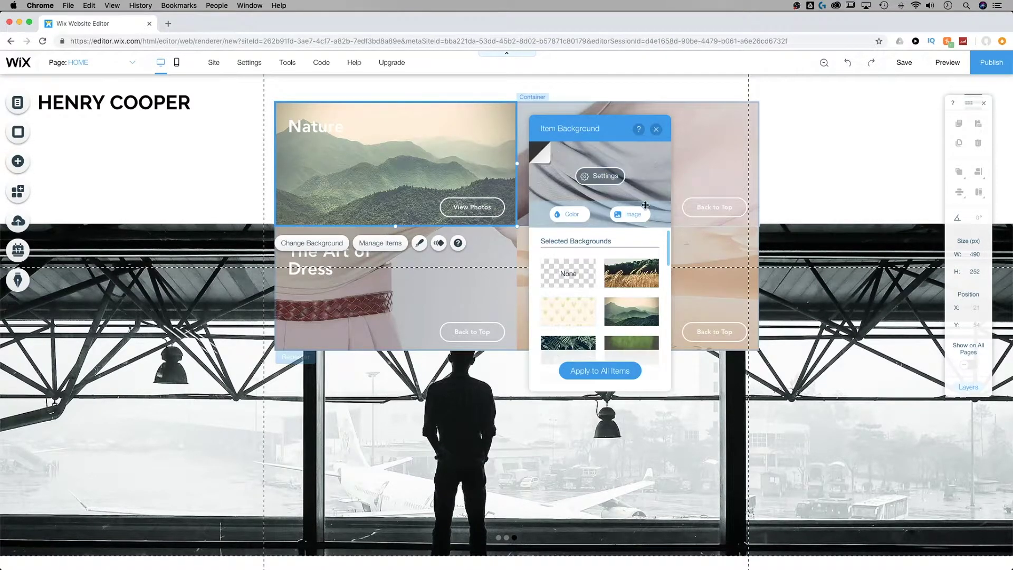
{"action": "left_click", "coordinate": [635, 219]}
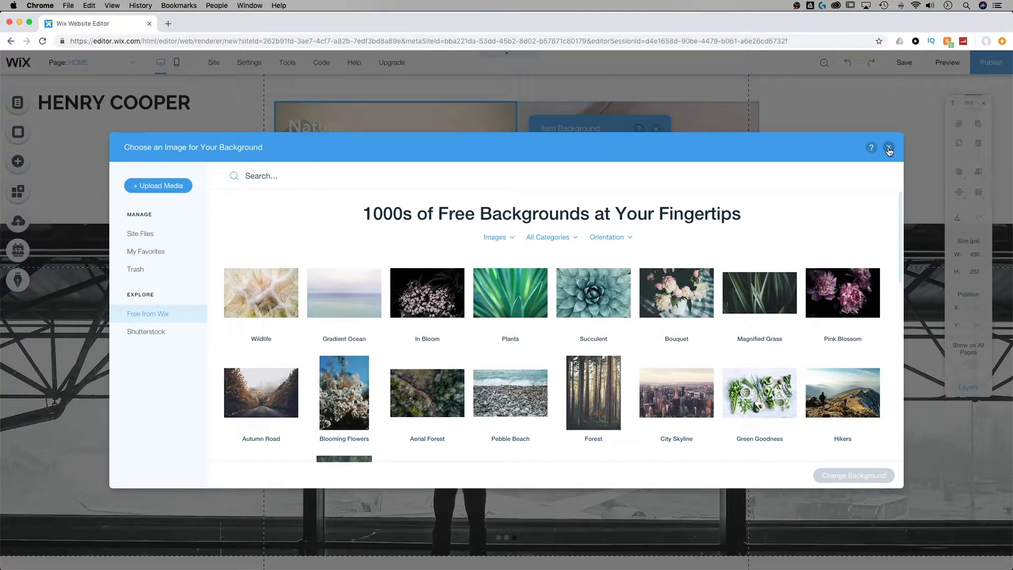
{"action": "left_click", "coordinate": [889, 149]}
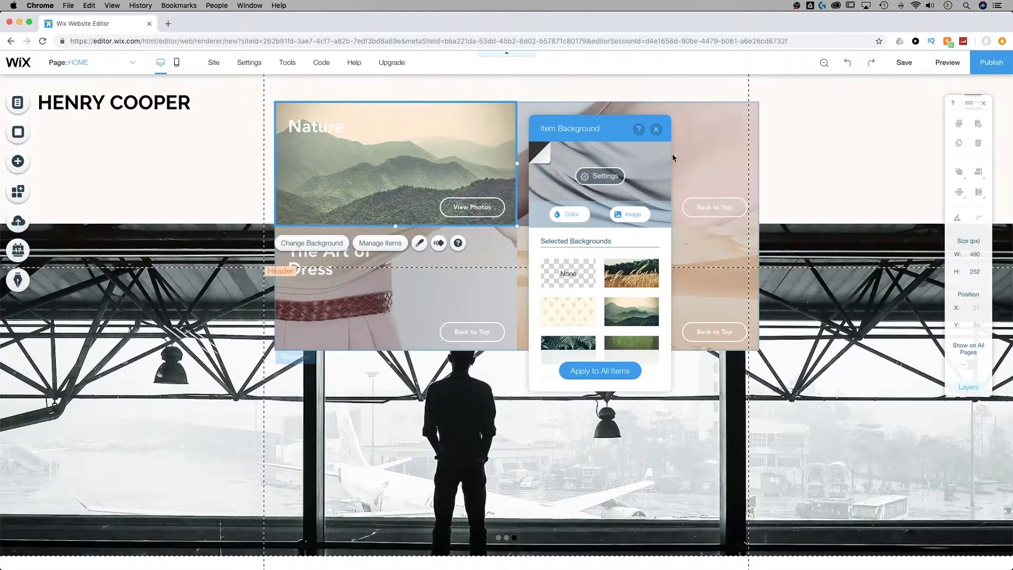
- Retitle the second tile's Body Movement heading to 'Human'
{"action": "left_click", "coordinate": [657, 130]}
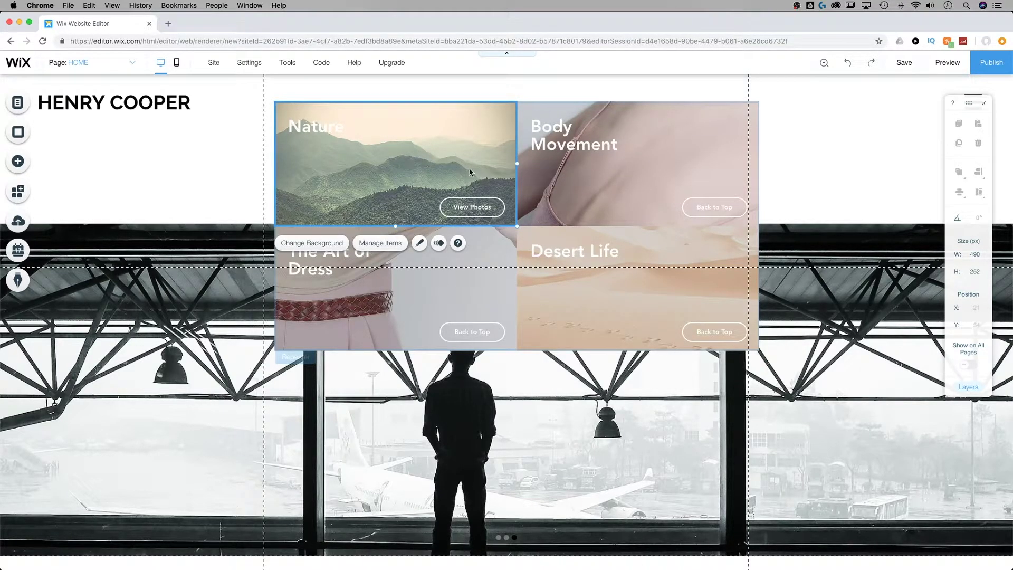
{"action": "left_click", "coordinate": [572, 147]}
{"action": "double_click", "coordinate": [617, 143]}
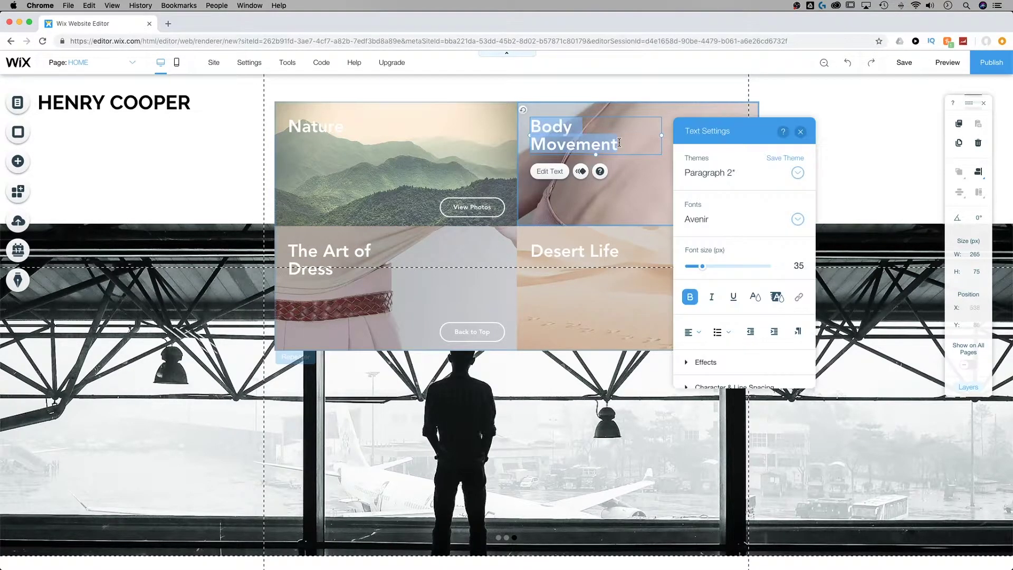
{"action": "type", "text": "Human"}
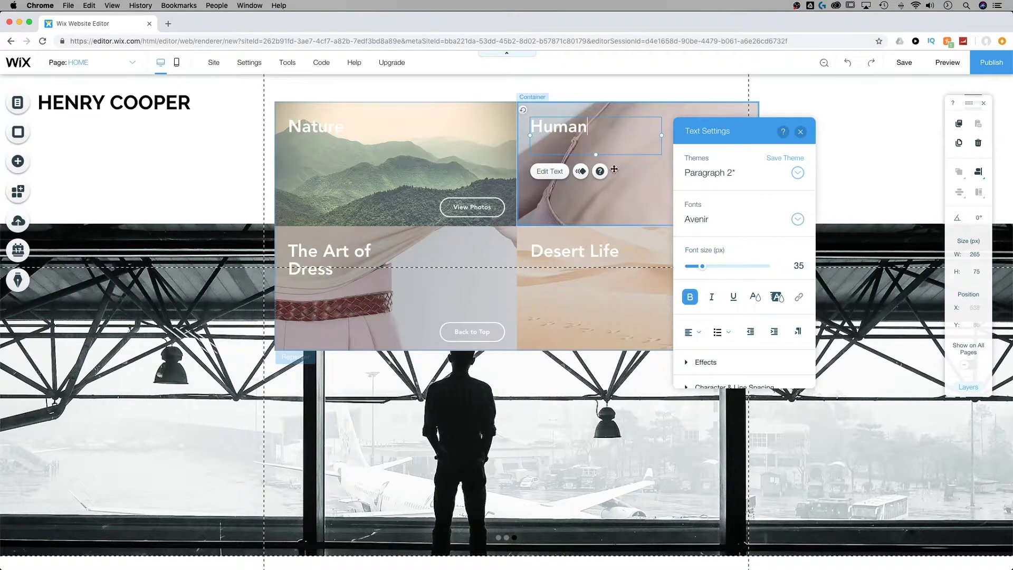
{"action": "left_click", "coordinate": [626, 191]}
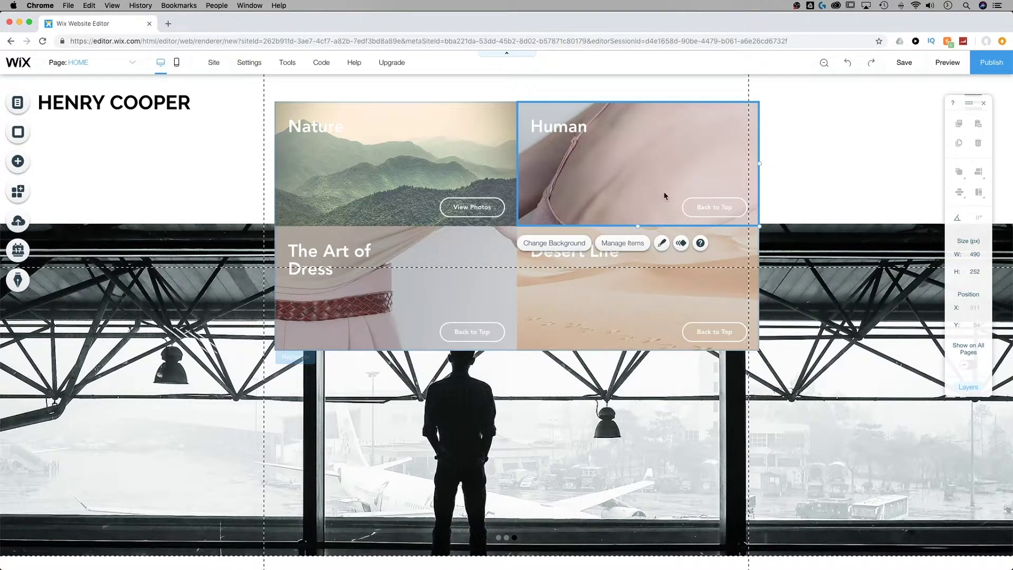
- Replace the second tile's Back to Top button label and link the button to the PEOPLE page
{"action": "left_click", "coordinate": [712, 211]}
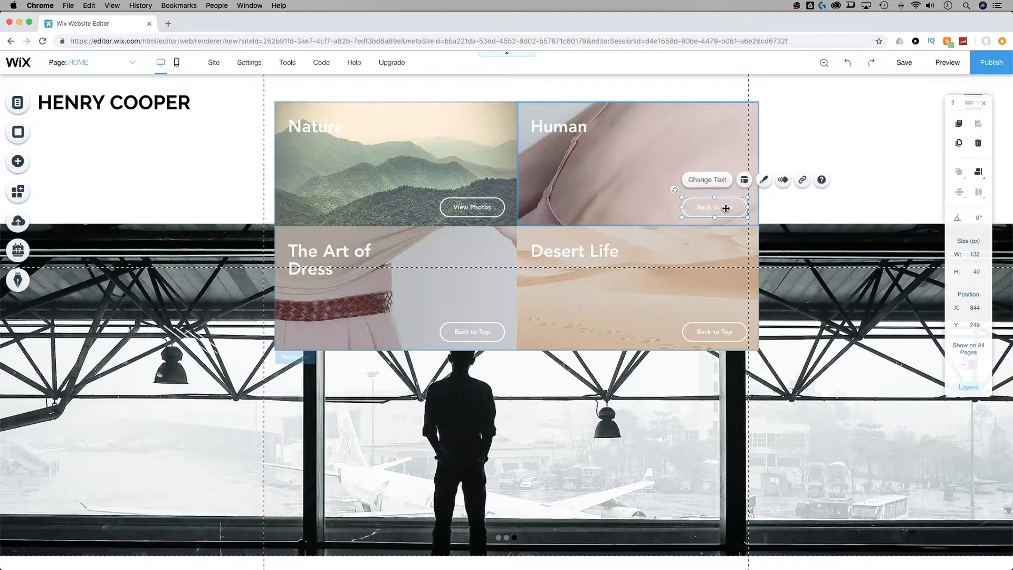
{"action": "left_click", "coordinate": [710, 182]}
{"action": "key", "text": "super+a"}
{"action": "type", "text": "V"}
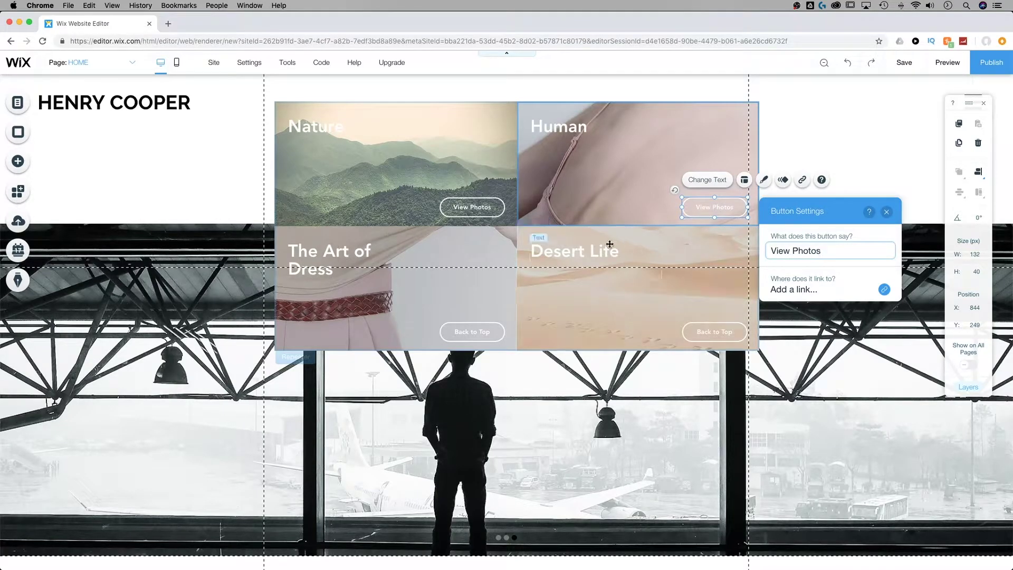
{"action": "left_click", "coordinate": [802, 180]}
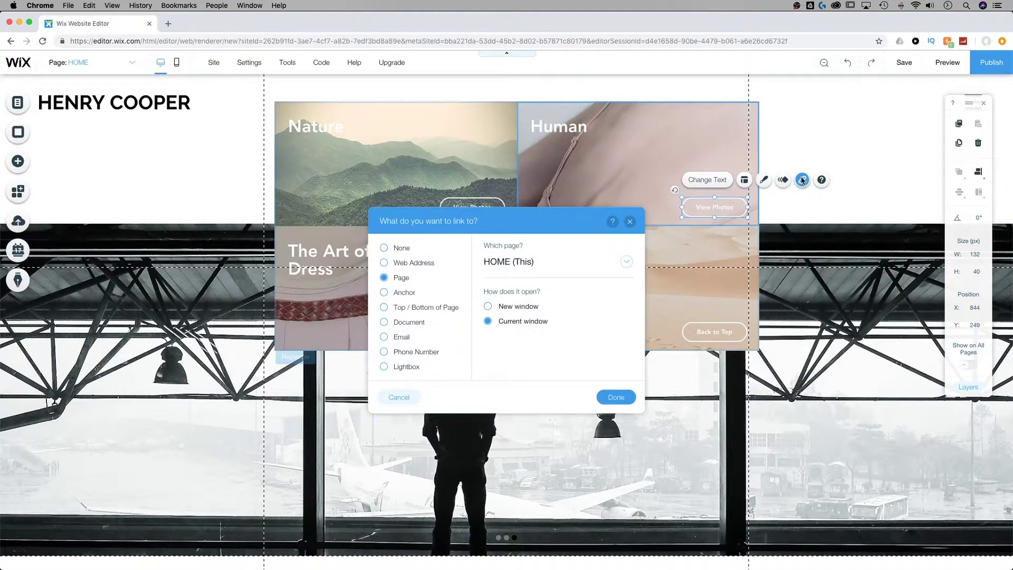
{"action": "left_click", "coordinate": [626, 262]}
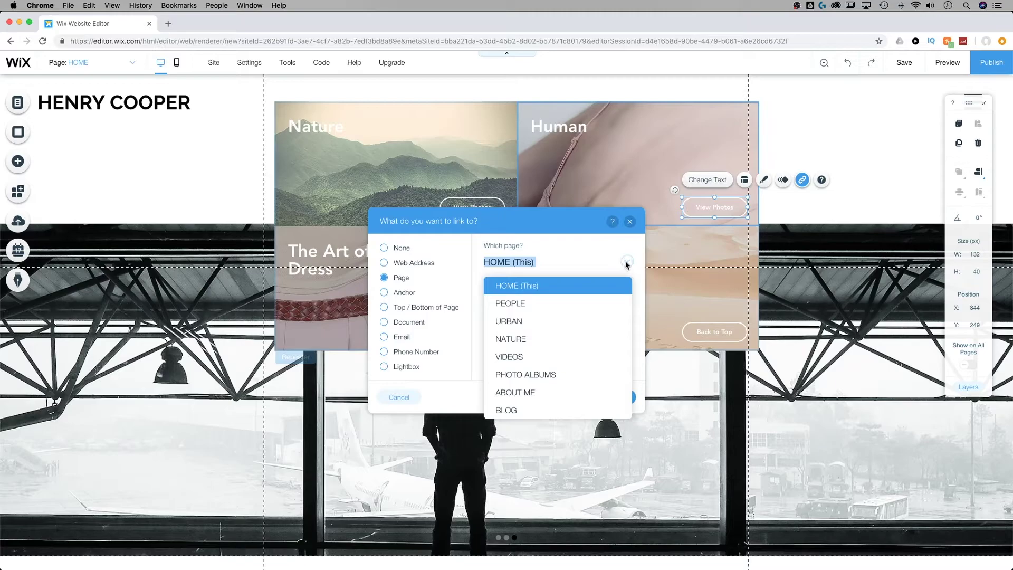
{"action": "left_click", "coordinate": [538, 305]}
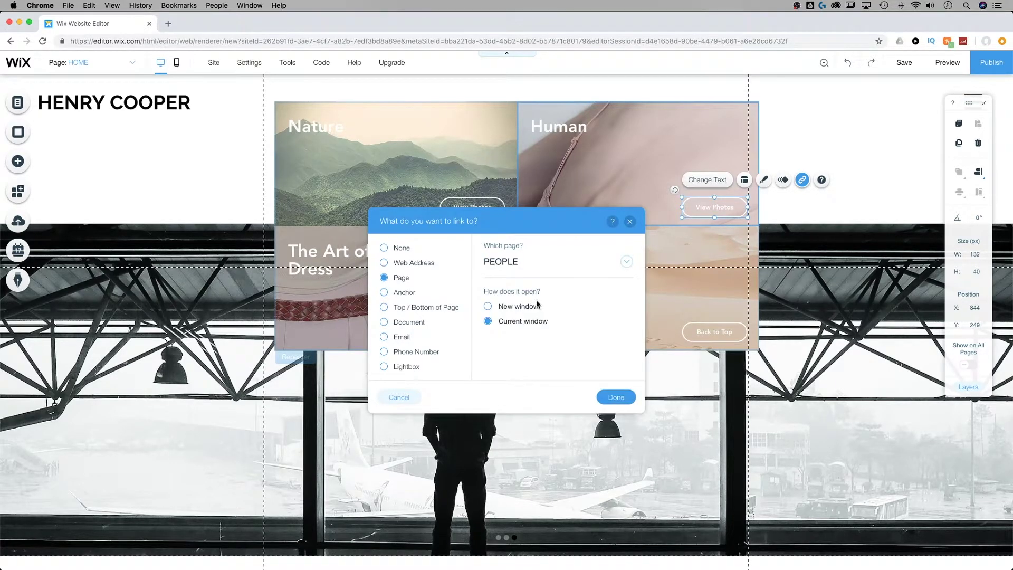
{"action": "left_click", "coordinate": [616, 397]}
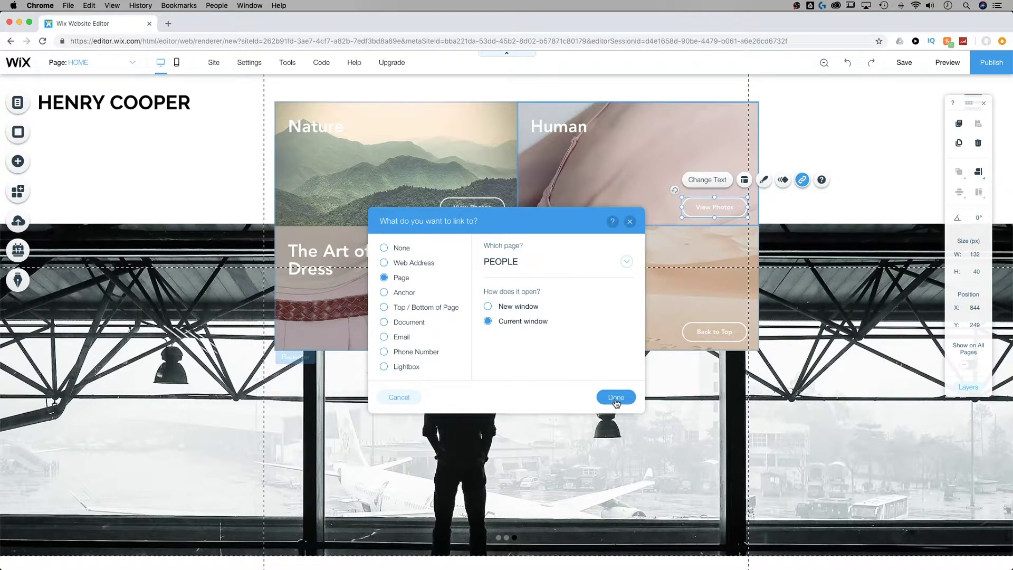
- Change the second tile's Human heading to 'People'
{"action": "double_click", "coordinate": [569, 131]}
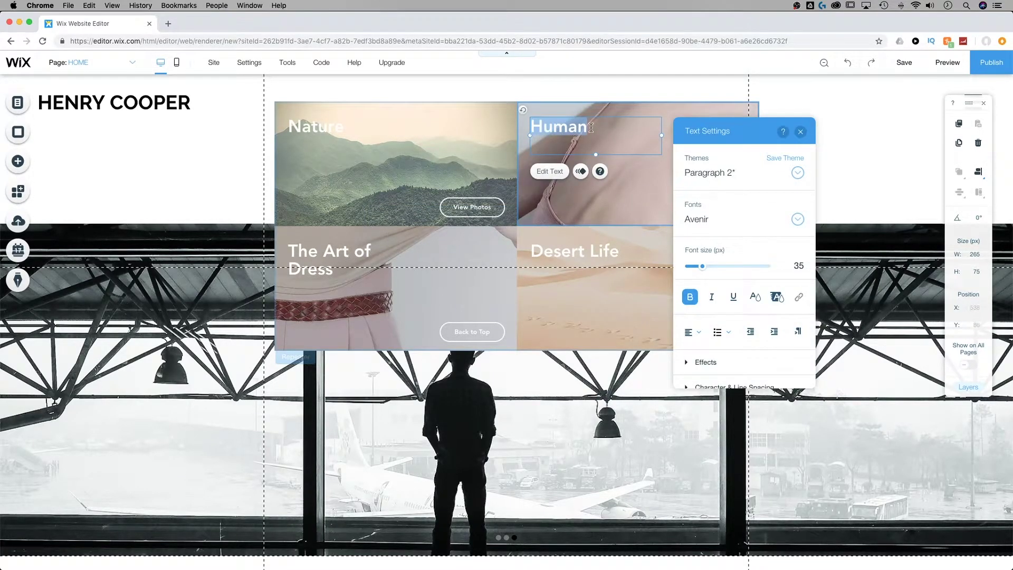
{"action": "type", "text": "People"}
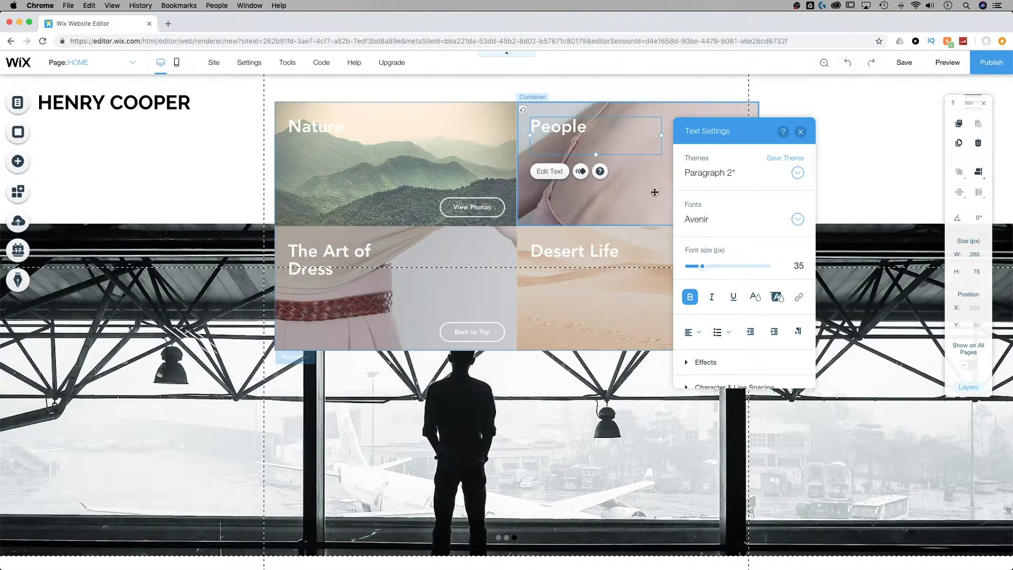
{"action": "left_click", "coordinate": [654, 193]}
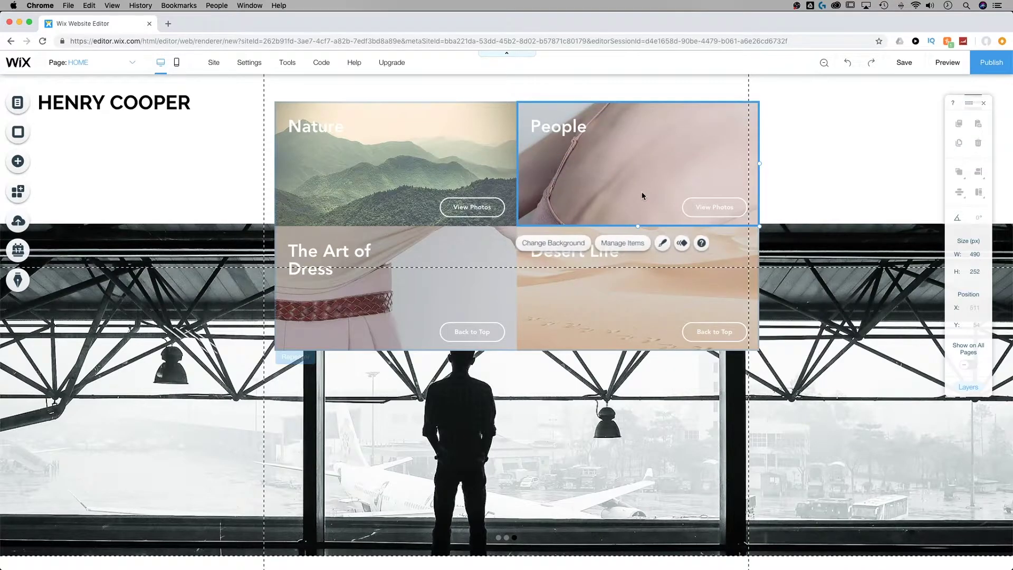
{"action": "left_click", "coordinate": [573, 247]}
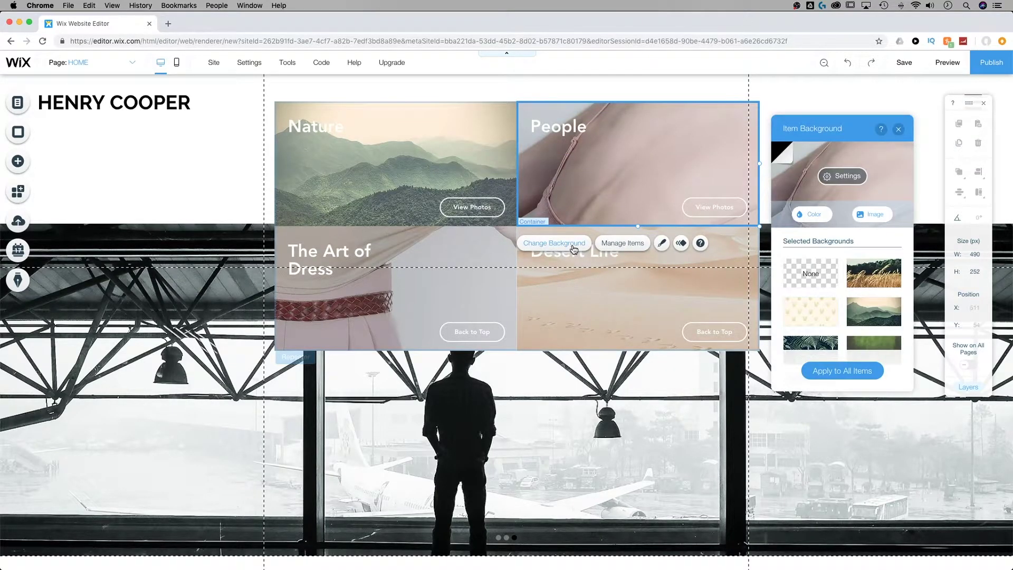
- Search the free Wix images and set the Autumn Love couple photo as the People tile background
{"action": "left_click", "coordinate": [870, 215]}
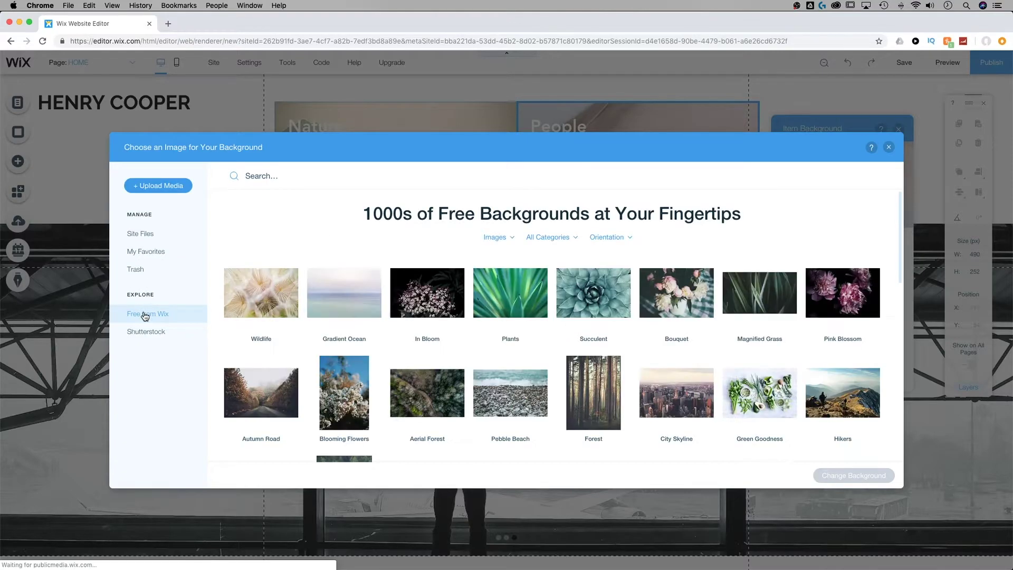
{"action": "left_click", "coordinate": [145, 315]}
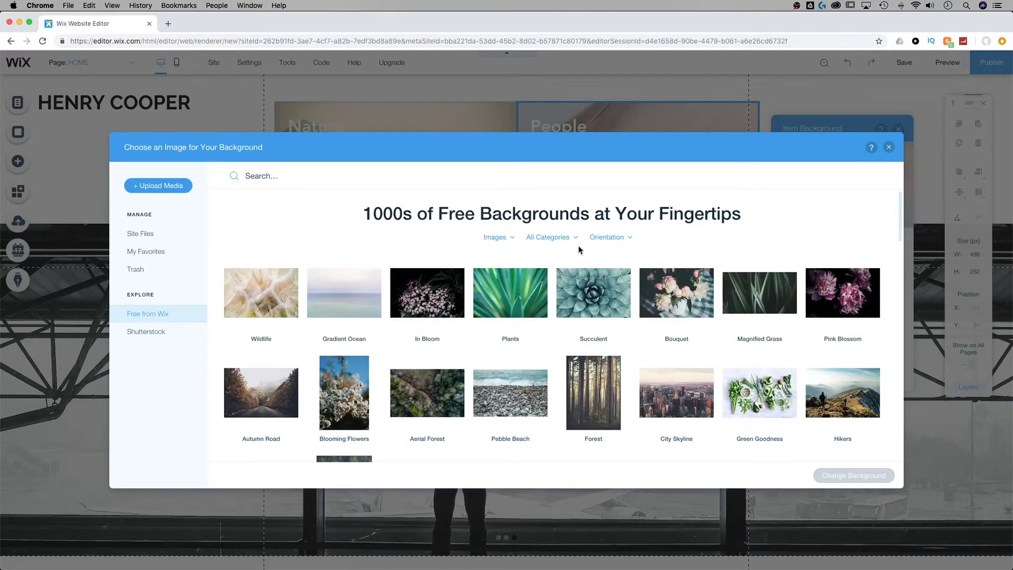
{"action": "left_click", "coordinate": [306, 180]}
{"action": "type", "text": "people"}
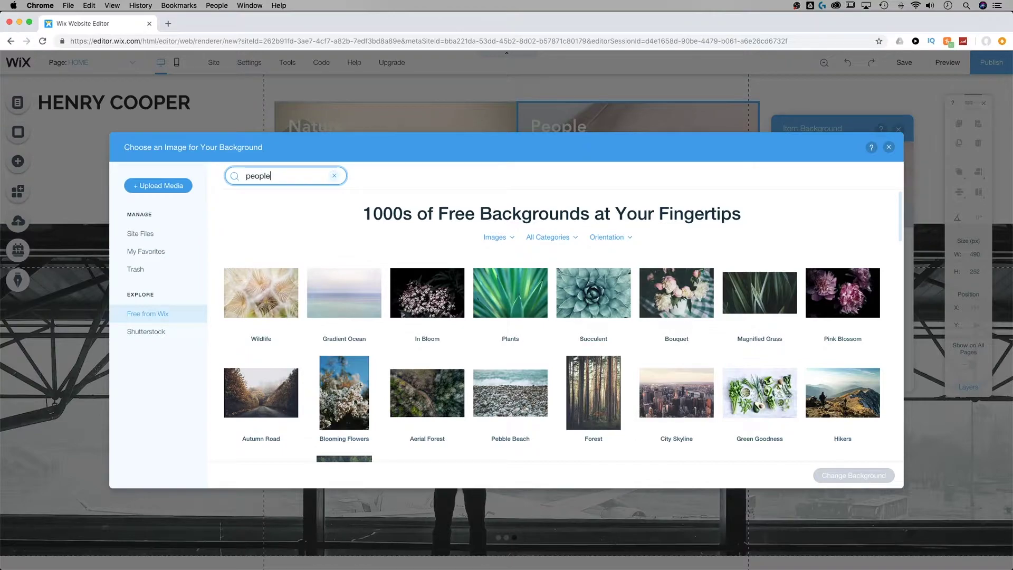
{"action": "key", "text": "Return"}
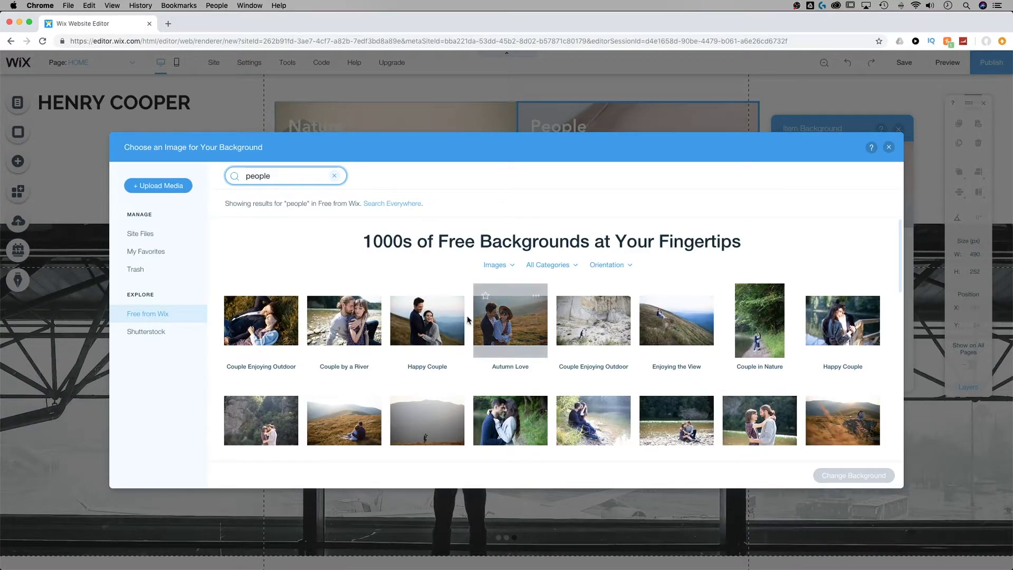
{"action": "left_click", "coordinate": [503, 322]}
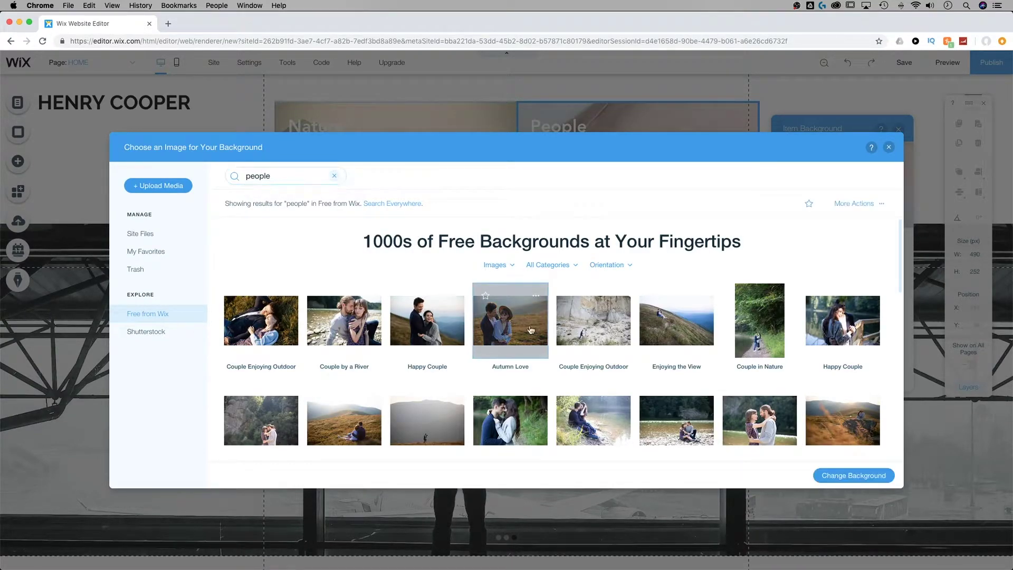
{"action": "left_click", "coordinate": [849, 474]}
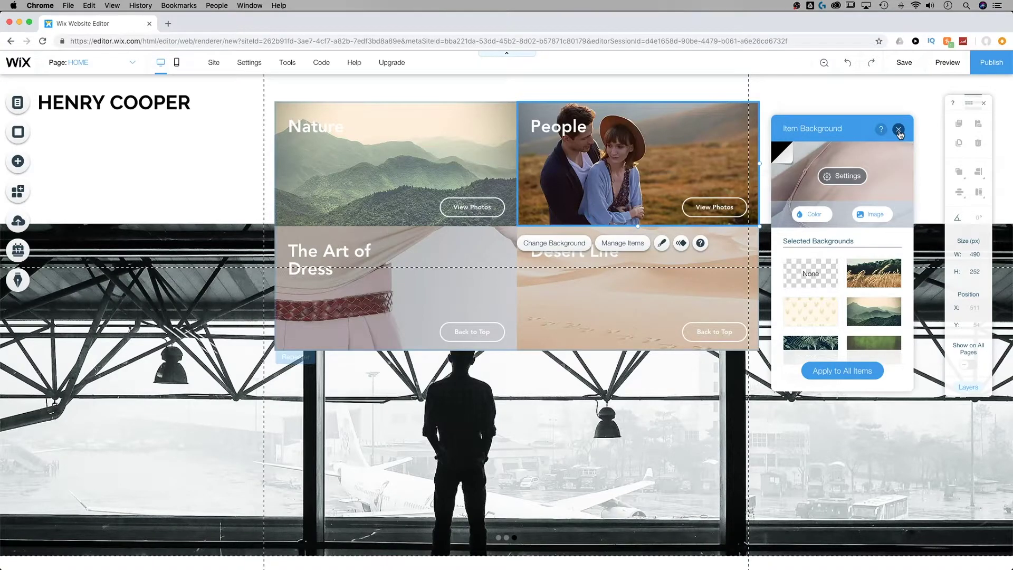
{"action": "left_click", "coordinate": [898, 130]}
{"action": "left_click", "coordinate": [479, 209]}
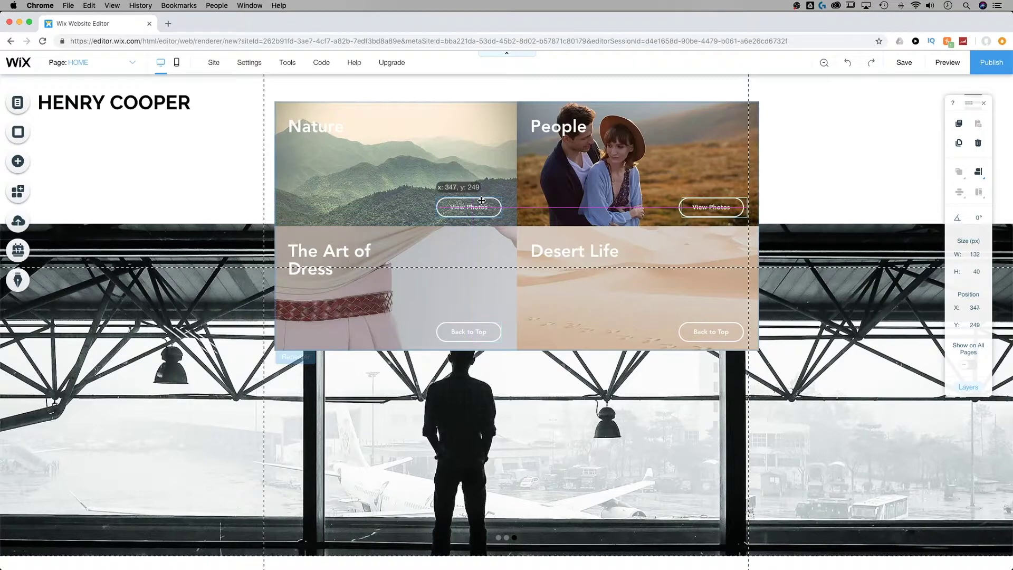
- Drag the Nature title down so it sits level with its View Photos button
{"action": "left_click", "coordinate": [323, 137]}
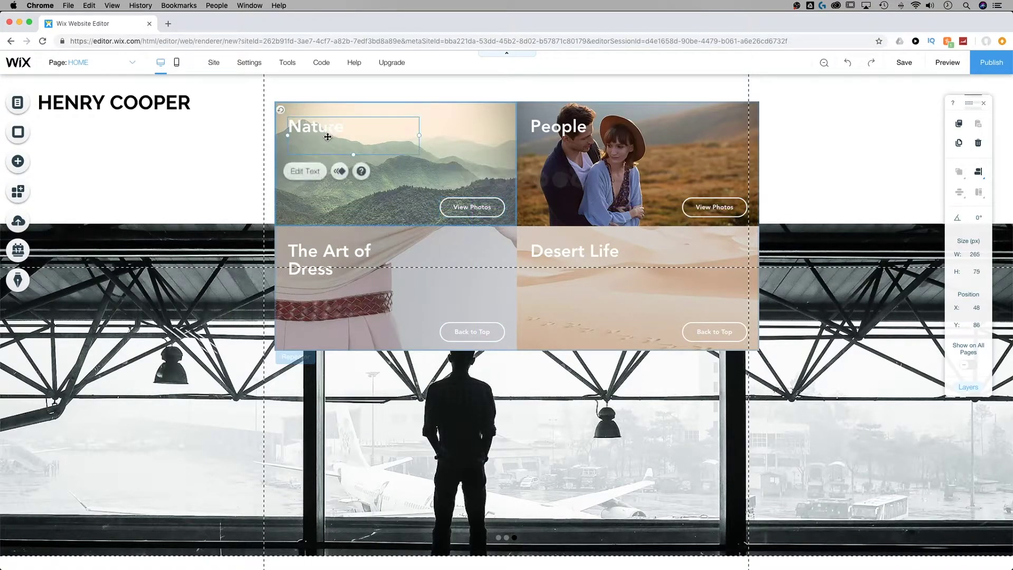
{"action": "left_click_drag", "start_coordinate": [324, 138], "coordinate": [326, 188]}
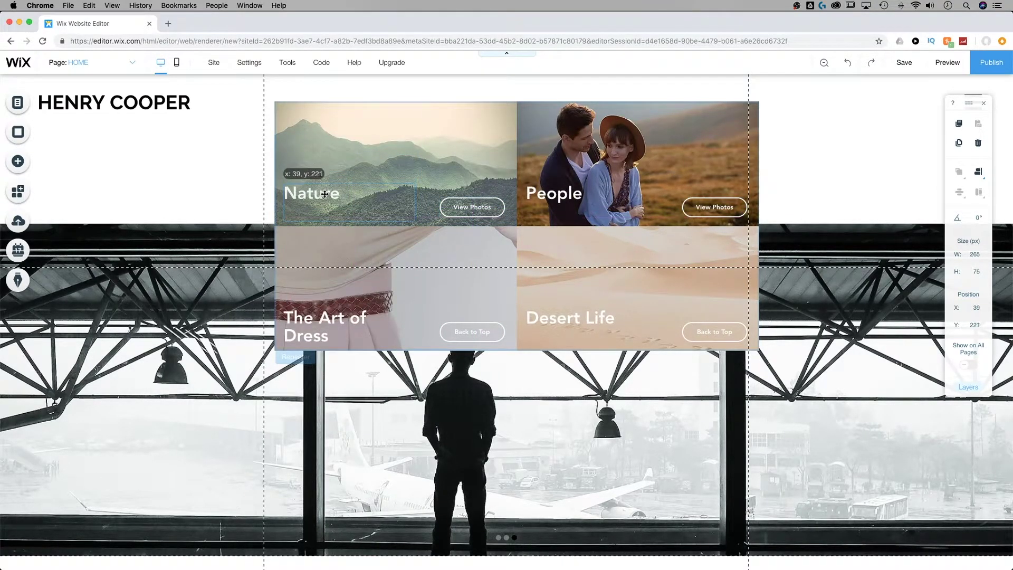
{"action": "mouse_move", "coordinate": [325, 194]}
{"action": "left_mouse_down"}
{"action": "mouse_move", "coordinate": [352, 207]}
{"action": "mouse_move", "coordinate": [331, 209]}
{"action": "left_mouse_up"}
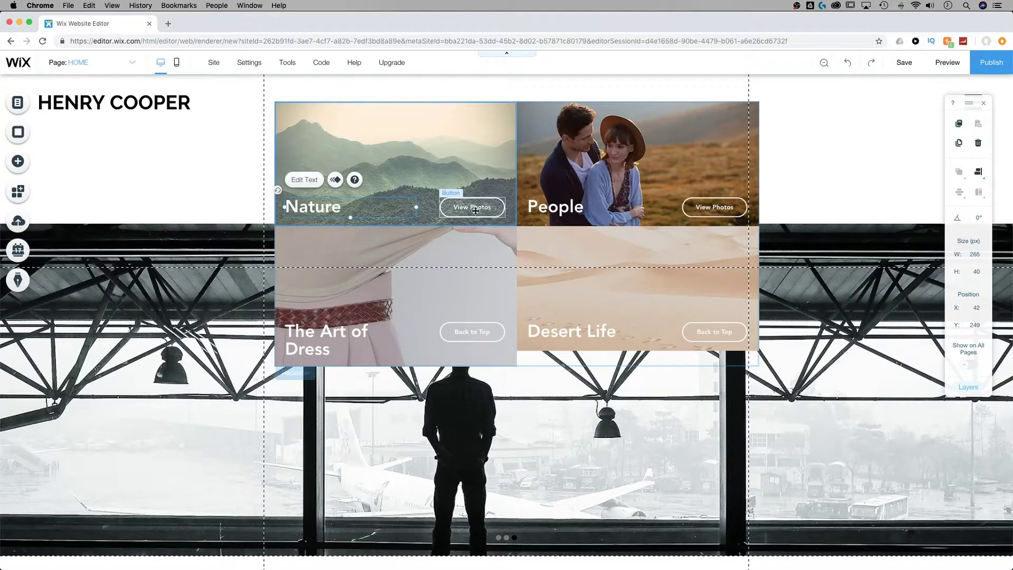
{"action": "left_click", "coordinate": [850, 174]}
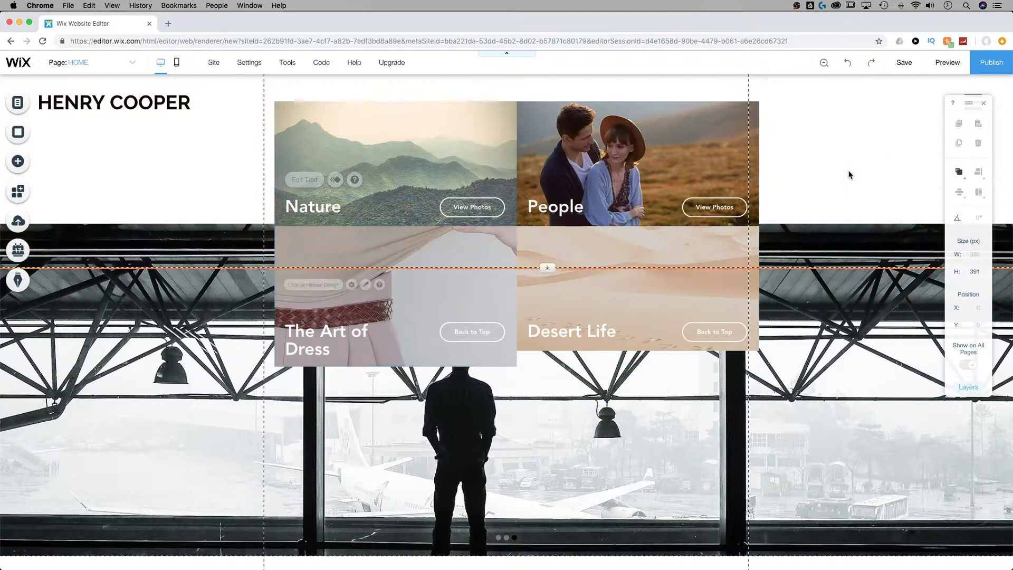
- Move the repeater container to x 0, y 59
{"action": "left_click", "coordinate": [526, 123]}
{"action": "left_click_drag", "start_coordinate": [540, 117], "coordinate": [523, 121]}
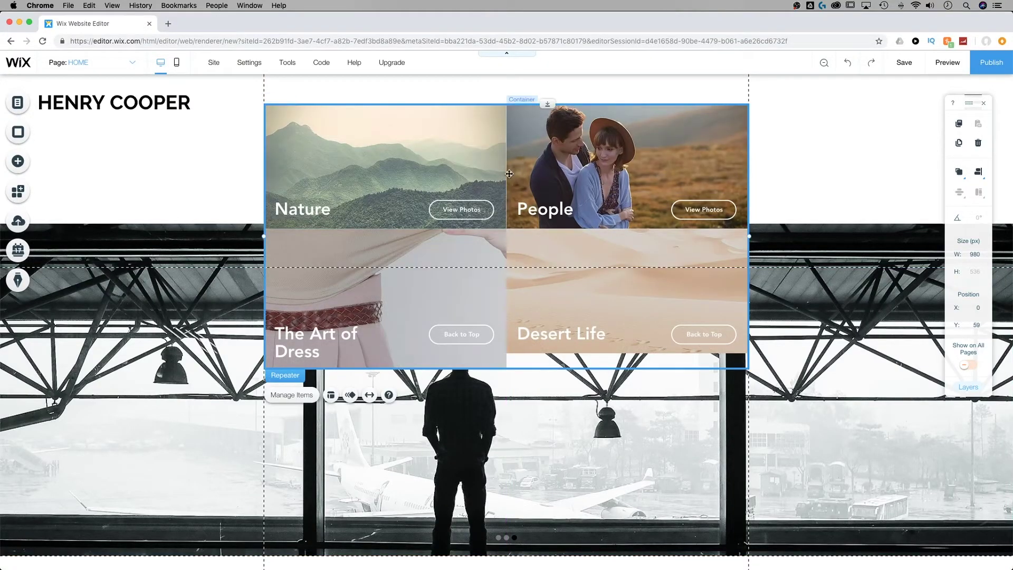
{"action": "left_click", "coordinate": [495, 113]}
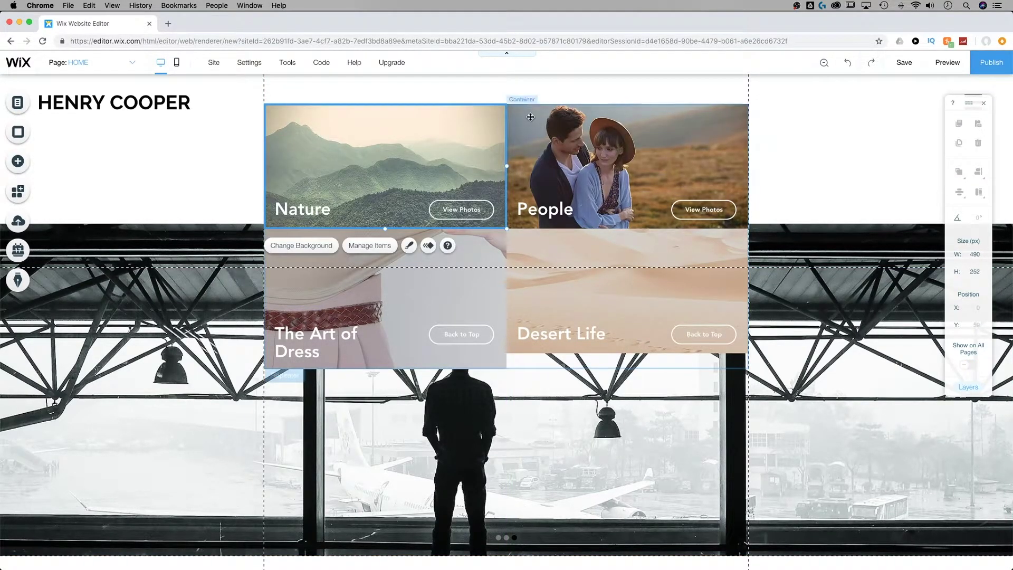
- Turn on Stretch to full width for the repeater and switch its layout to Justify
{"action": "left_click", "coordinate": [566, 124]}
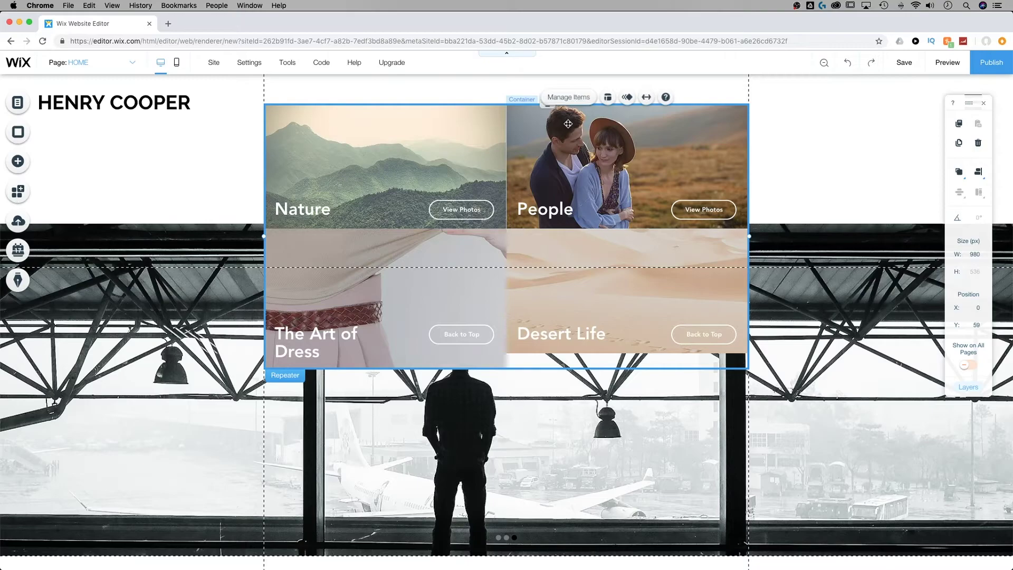
{"action": "left_click", "coordinate": [608, 99]}
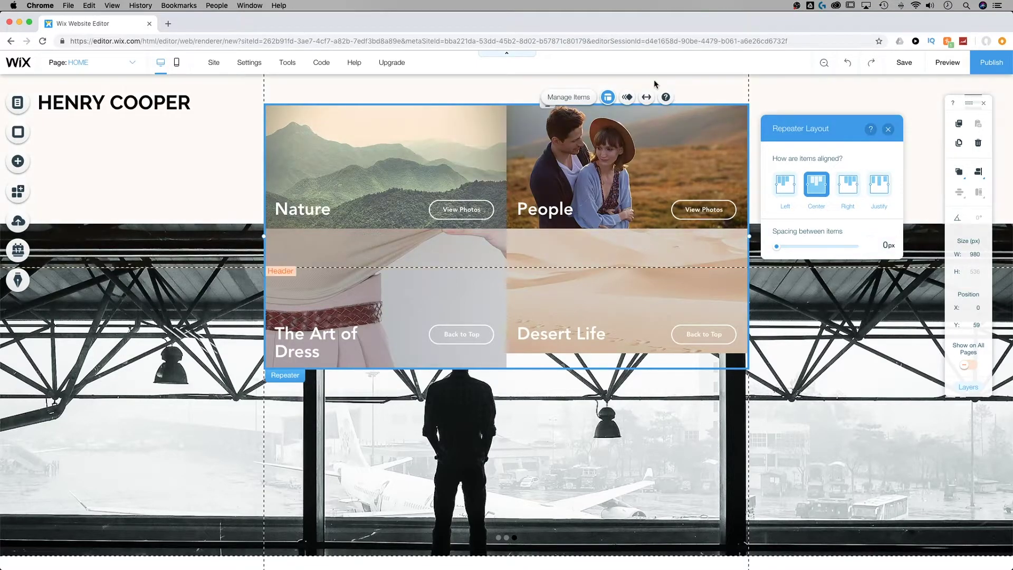
{"action": "left_click", "coordinate": [647, 98]}
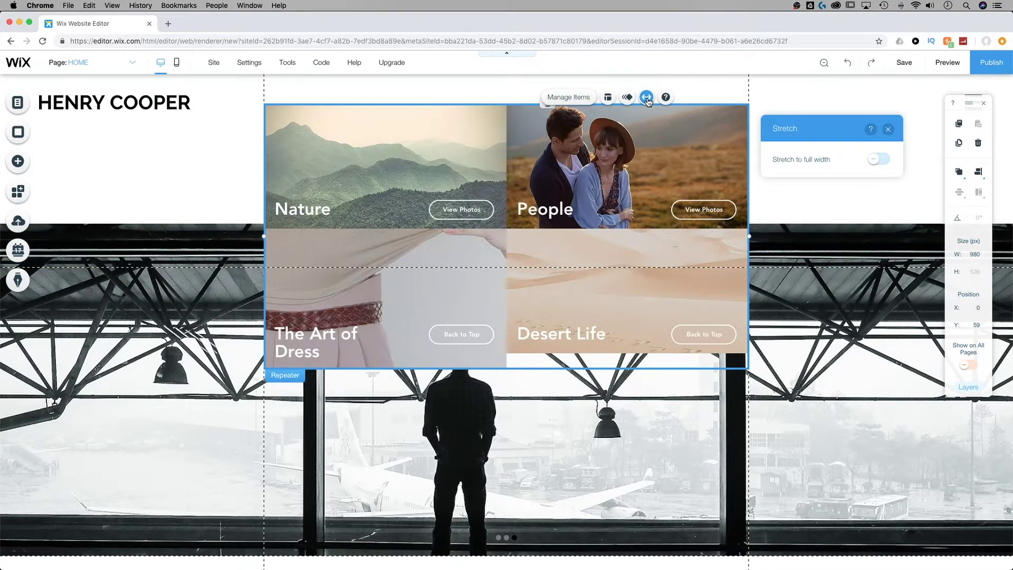
{"action": "left_click", "coordinate": [878, 159]}
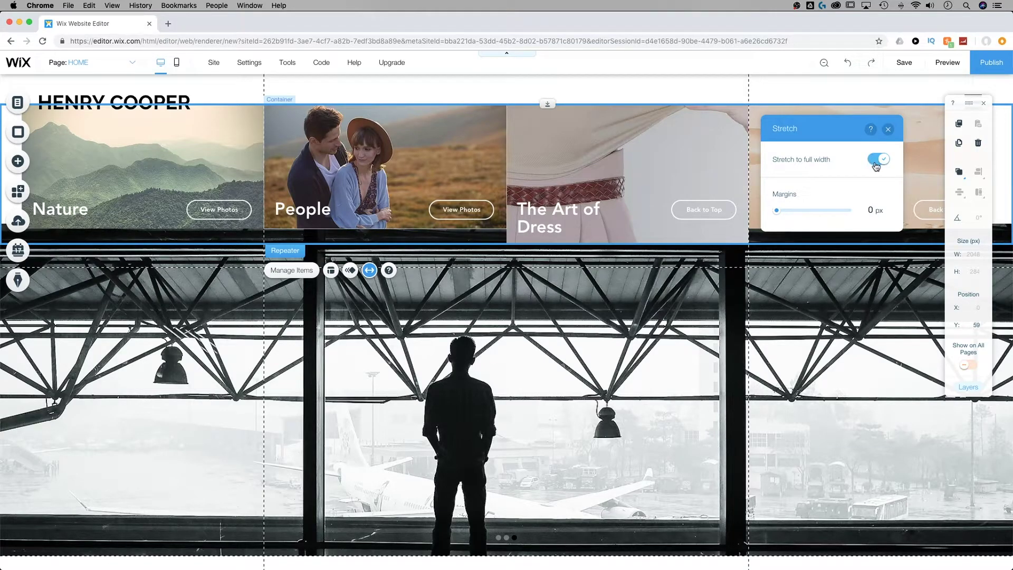
{"action": "mouse_move", "coordinate": [776, 210]}
{"action": "left_mouse_down"}
{"action": "mouse_move", "coordinate": [816, 210]}
{"action": "mouse_move", "coordinate": [776, 211]}
{"action": "left_mouse_up"}
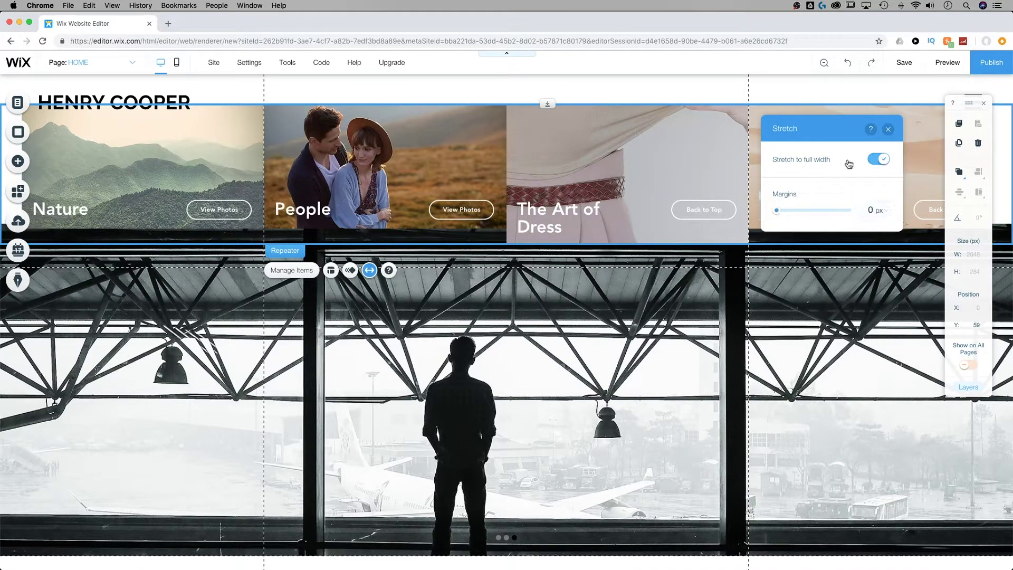
{"action": "left_click", "coordinate": [888, 129]}
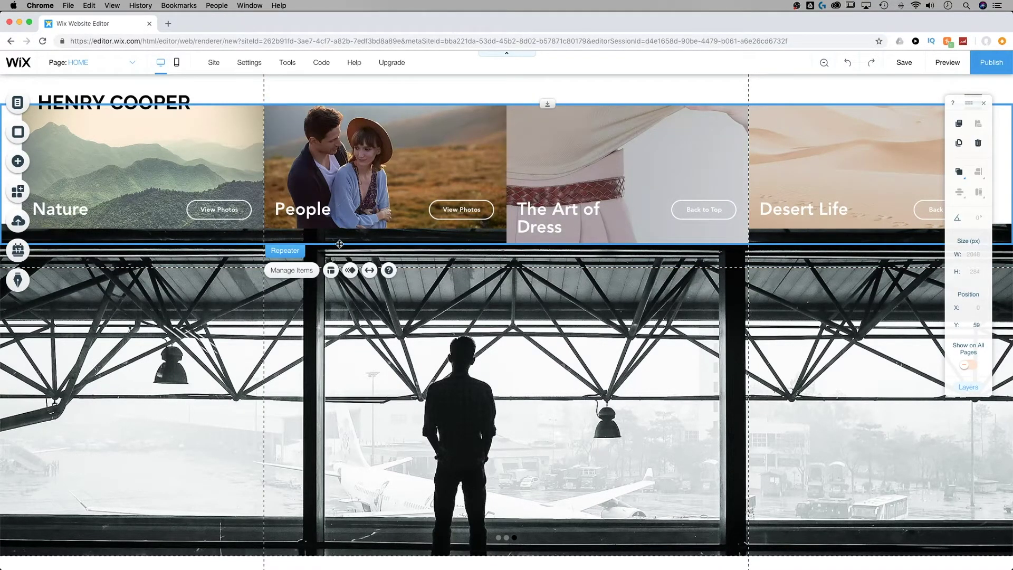
{"action": "left_click", "coordinate": [332, 271]}
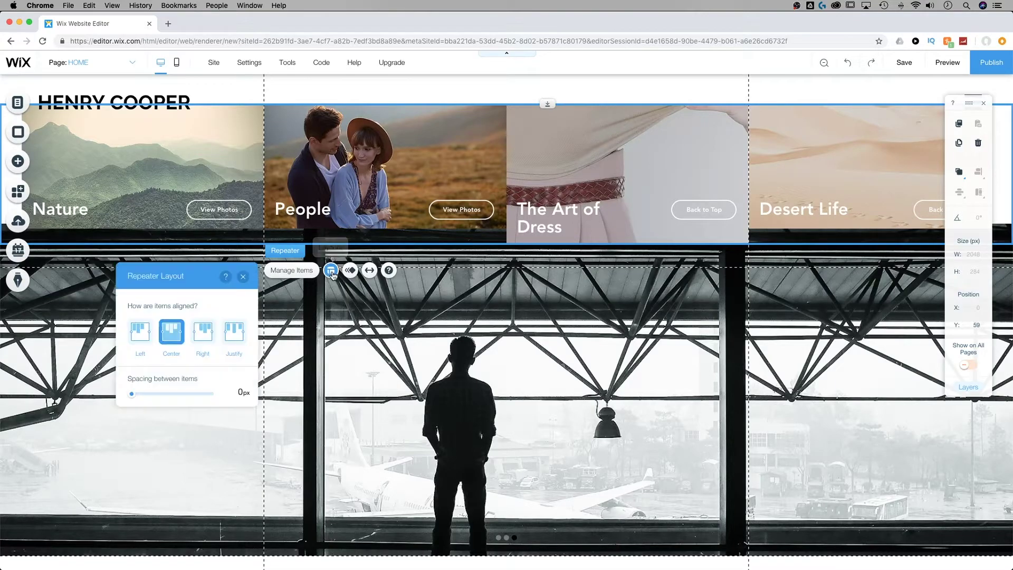
{"action": "left_click", "coordinate": [235, 333]}
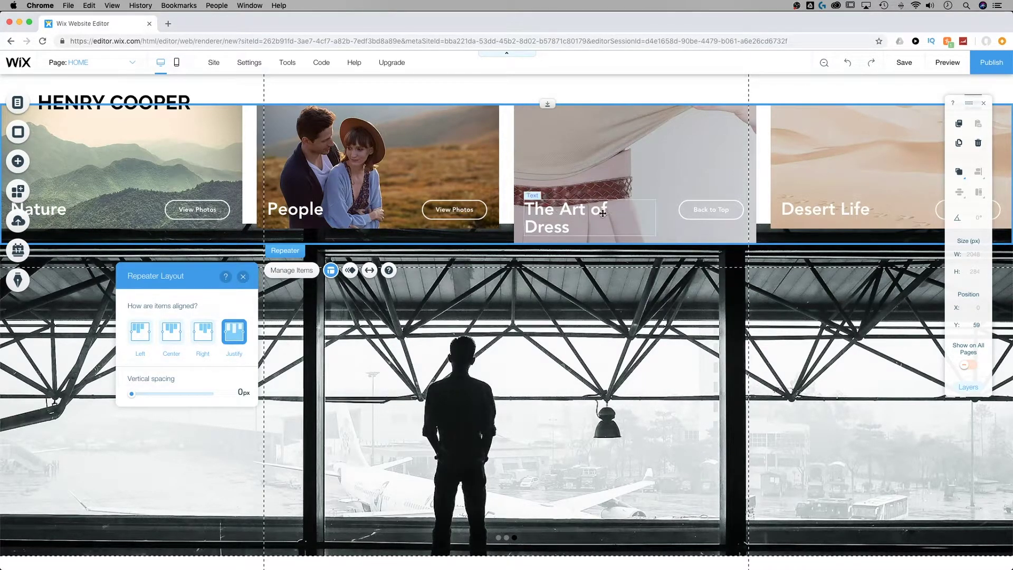
- Replace the third tile's 'The Art of Dress' heading with 'Urban'
{"action": "left_click", "coordinate": [578, 212]}
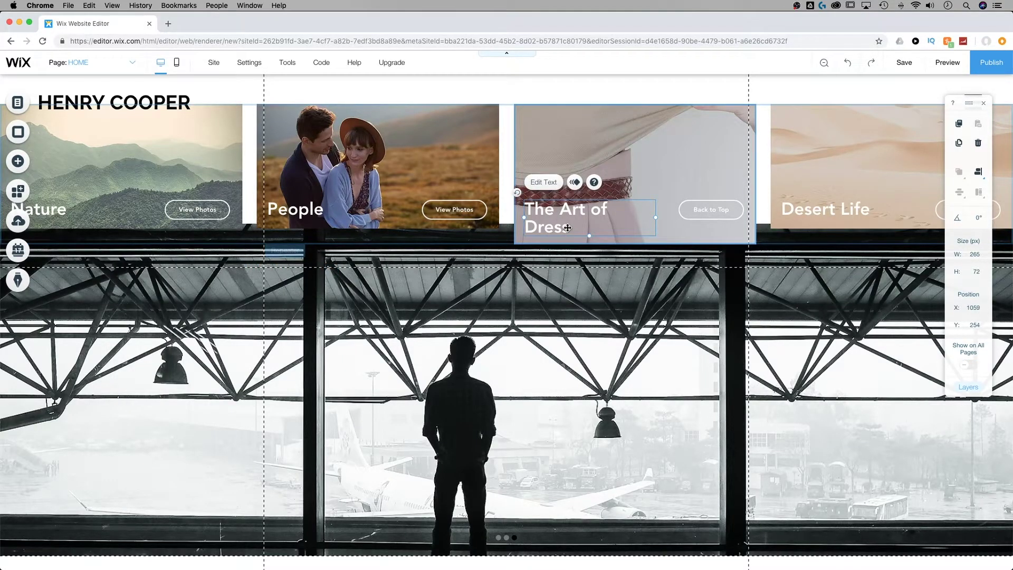
{"action": "double_click", "coordinate": [568, 227]}
{"action": "left_click", "coordinate": [678, 242]}
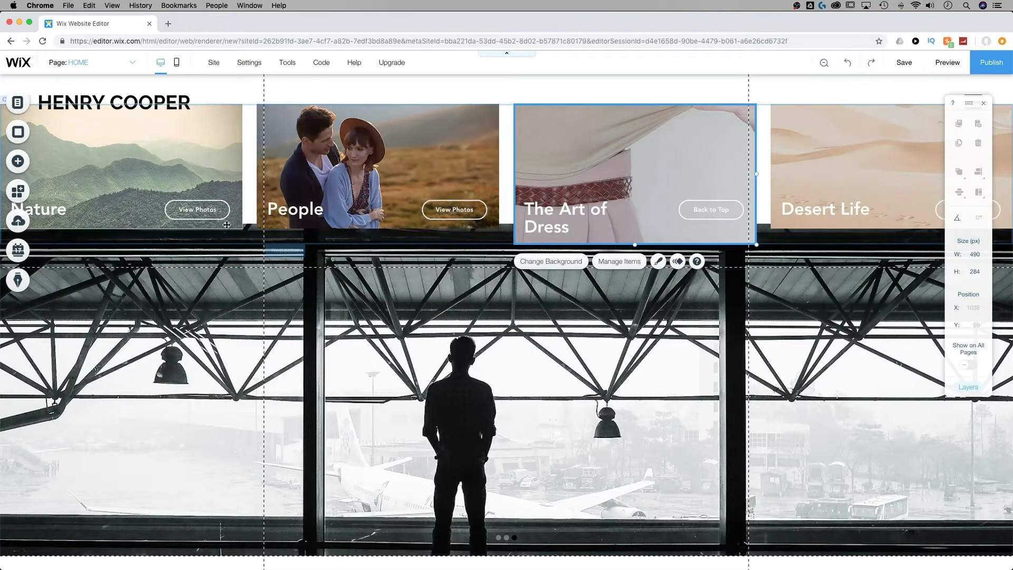
{"action": "left_click", "coordinate": [556, 225]}
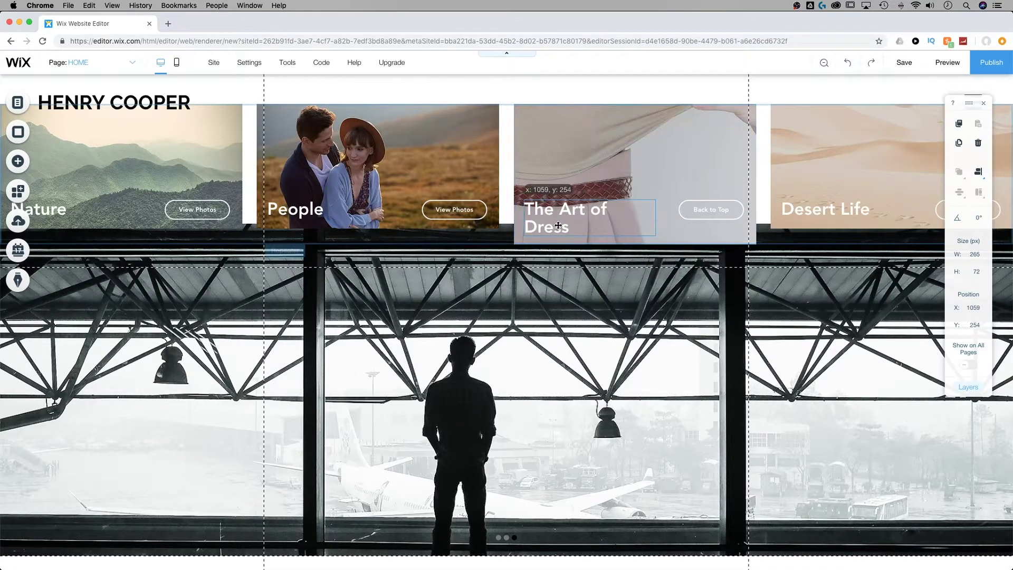
{"action": "double_click", "coordinate": [564, 225]}
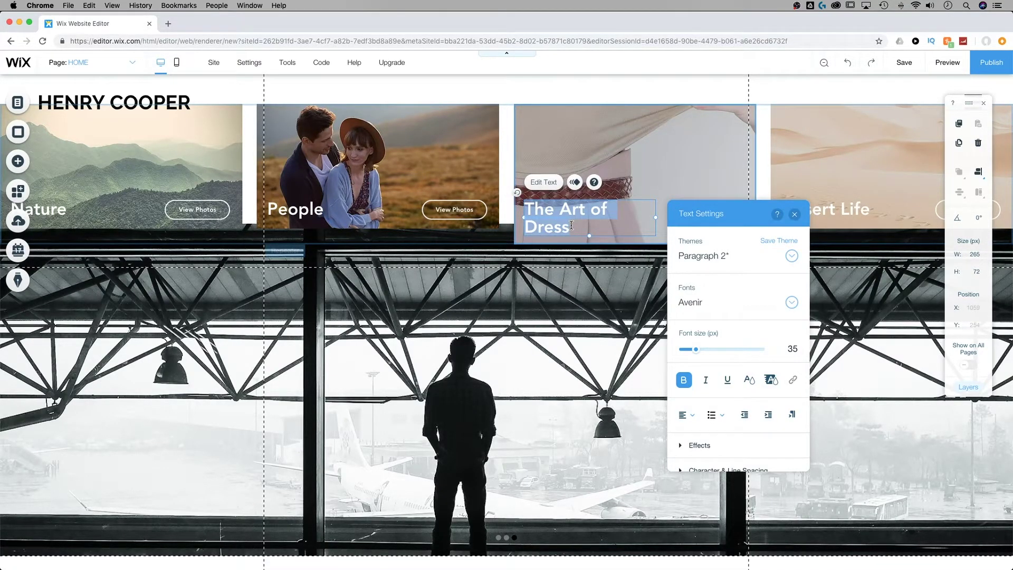
{"action": "type", "text": "URB"}
{"action": "key", "text": "BackSpace"}
{"action": "key", "text": "BackSpace"}
{"action": "type", "text": "rban"}
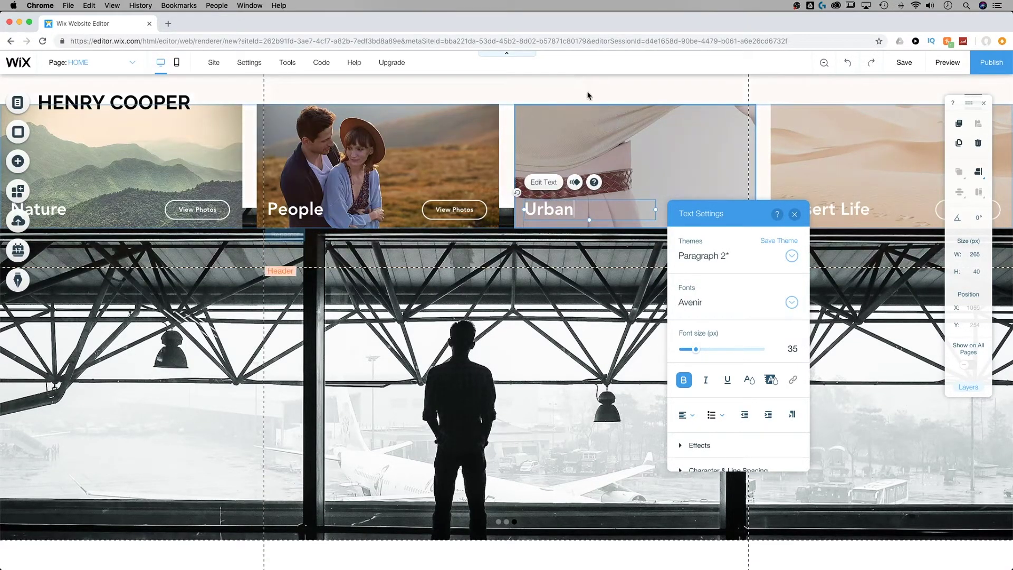
{"action": "left_click", "coordinate": [588, 96]}
{"action": "left_click", "coordinate": [561, 217]}
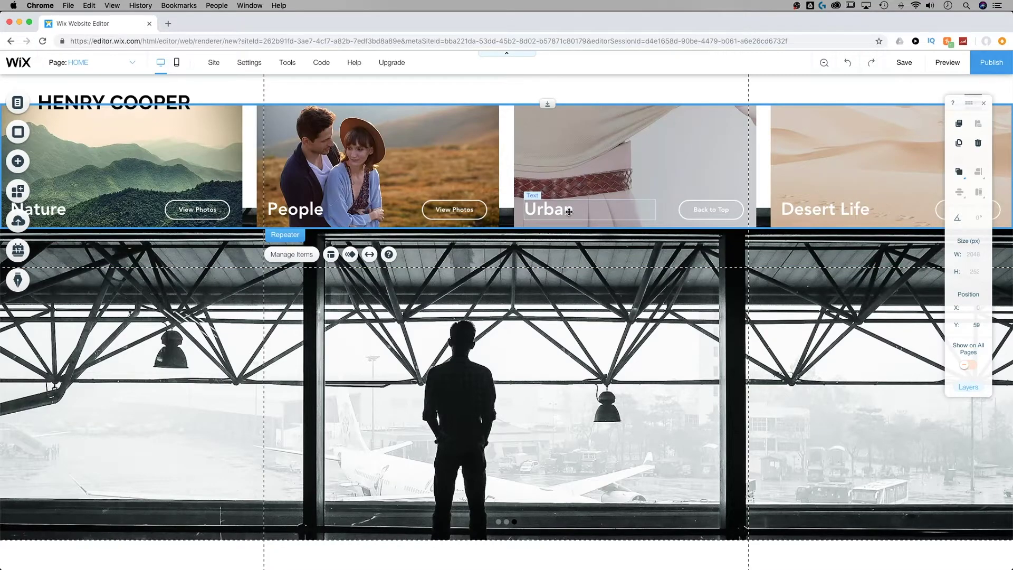
- Reposition the slideshow and tile row, then shorten the header to 116 px
{"action": "left_click_drag", "start_coordinate": [559, 318], "coordinate": [483, 232]}
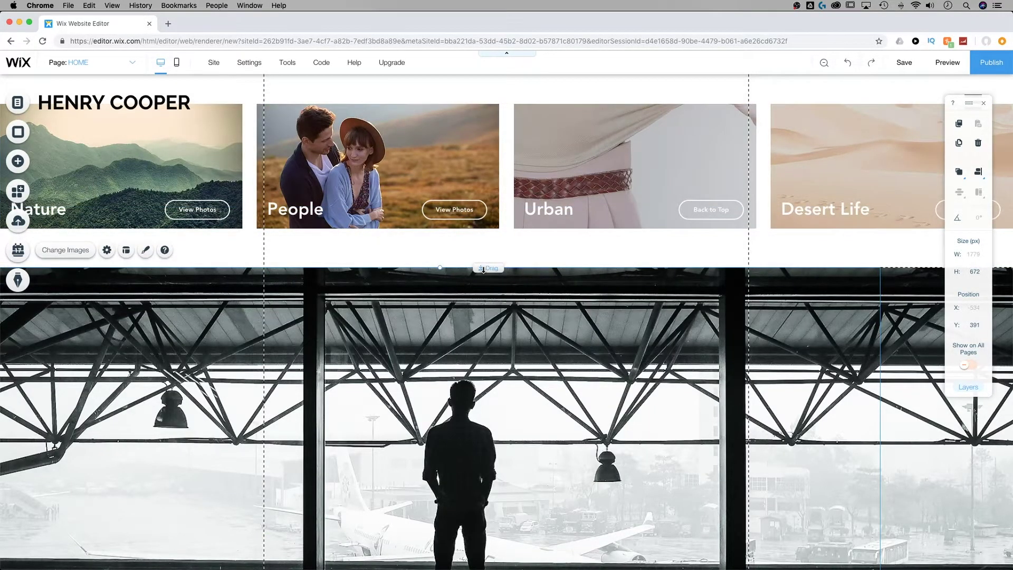
{"action": "left_click_drag", "start_coordinate": [484, 270], "coordinate": [481, 280]}
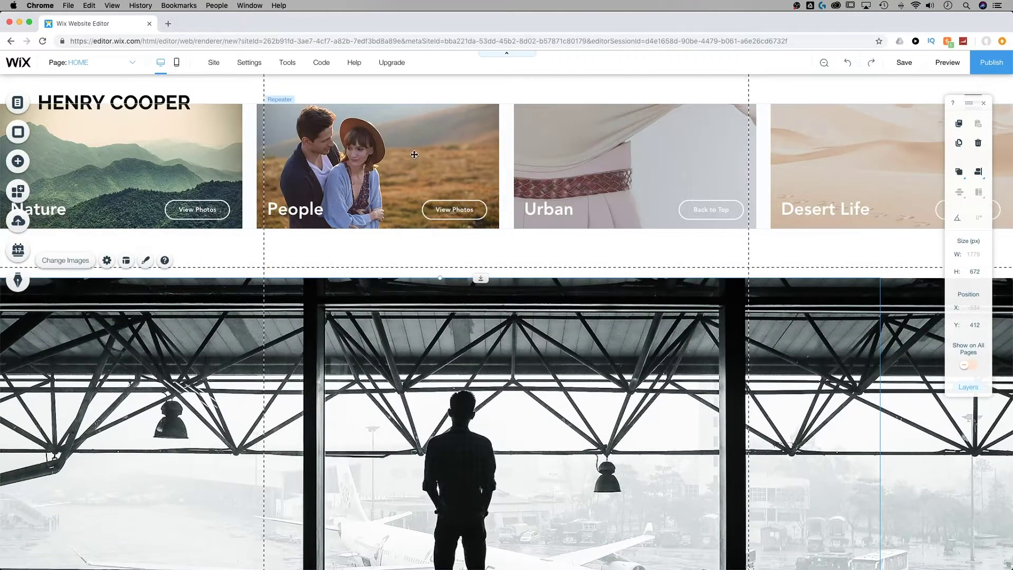
{"action": "left_click_drag", "start_coordinate": [545, 106], "coordinate": [543, 267]}
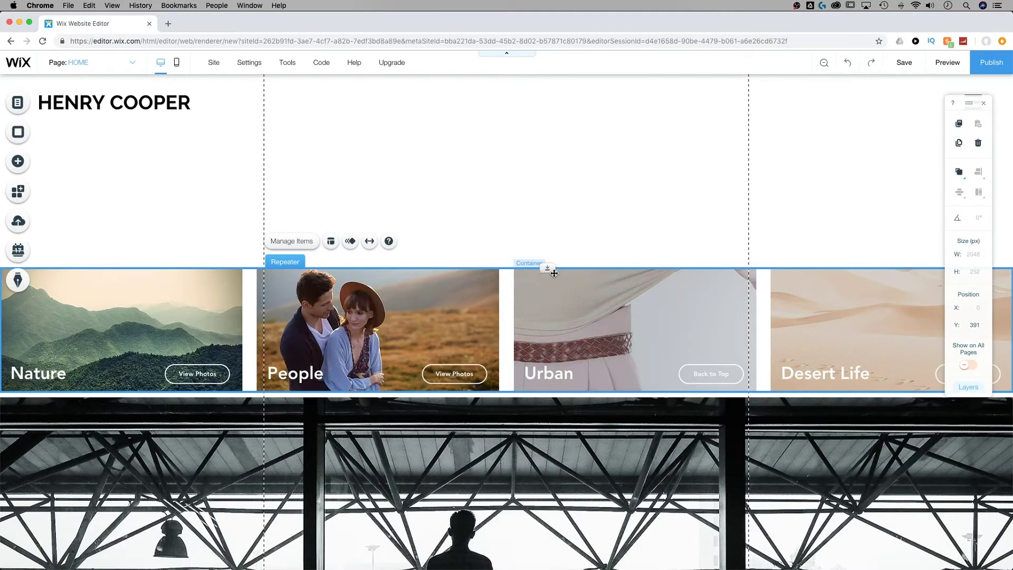
{"action": "left_click", "coordinate": [549, 254]}
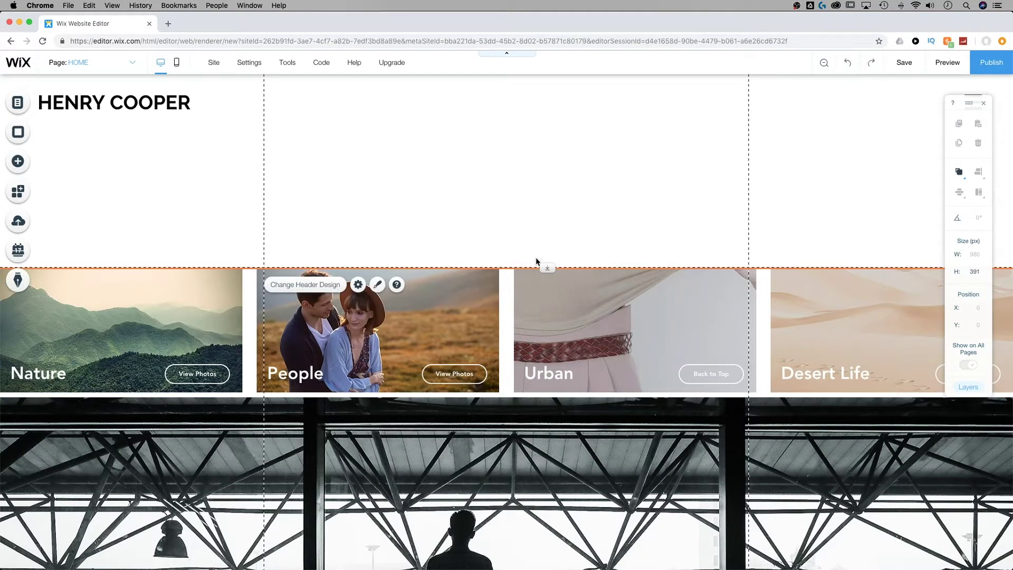
{"action": "left_click_drag", "start_coordinate": [547, 267], "coordinate": [547, 132]}
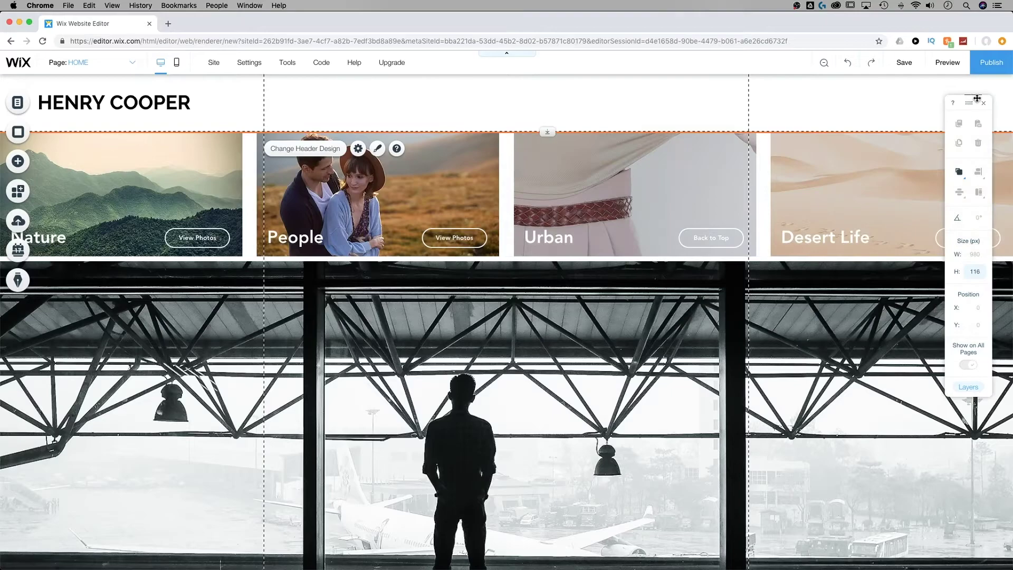
{"action": "left_click", "coordinate": [948, 64]}
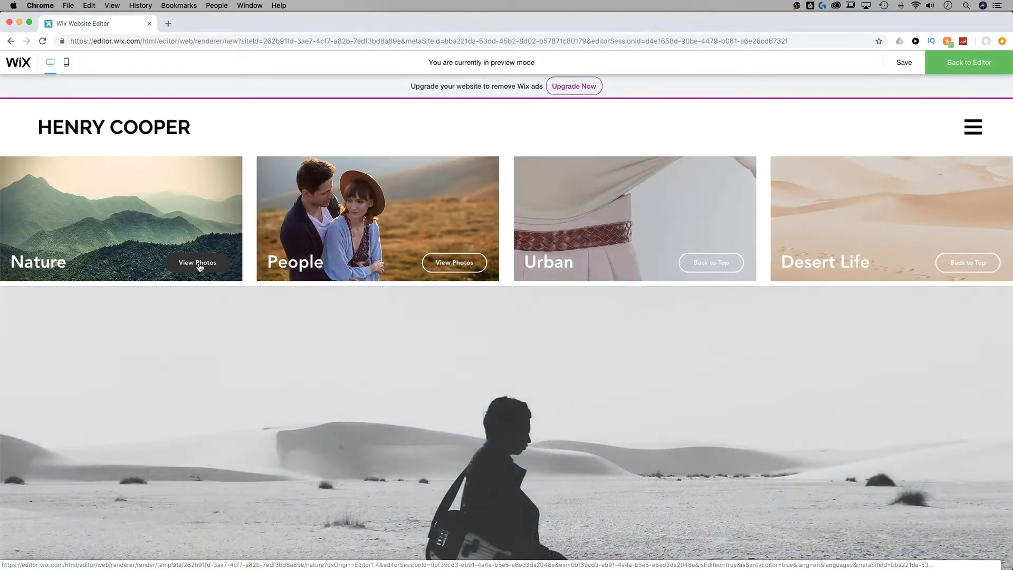
{"action": "left_click", "coordinate": [200, 265]}
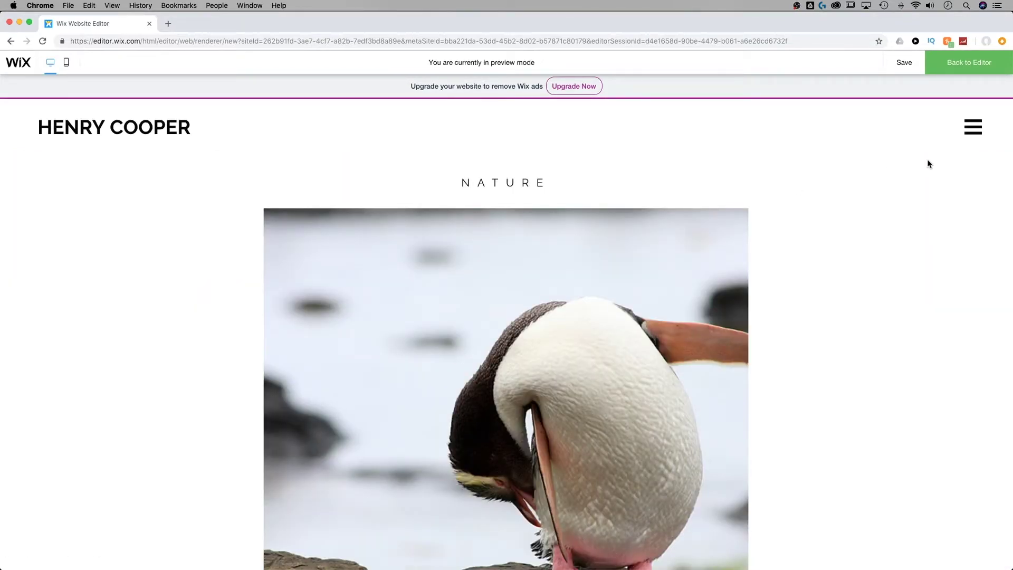
{"action": "left_click", "coordinate": [71, 127]}
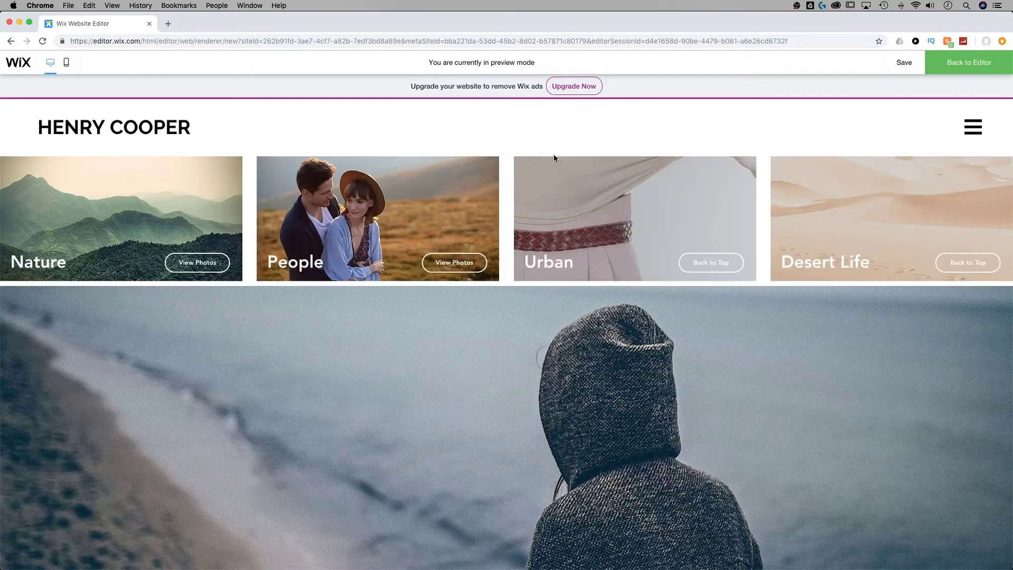
{"action": "left_click", "coordinate": [969, 63]}
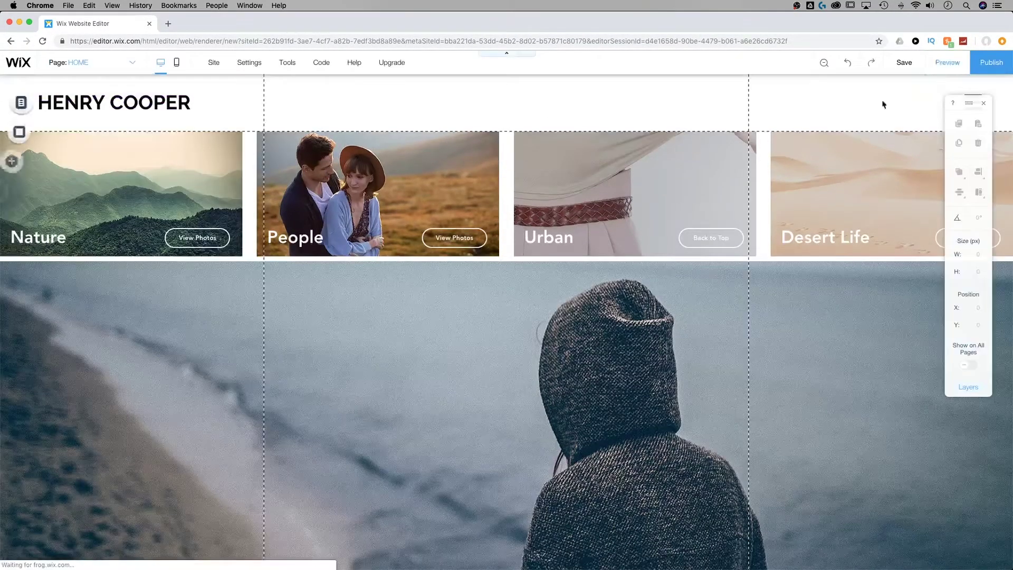
- Nudge the slideshow about 13 px lower, to Y 391
{"action": "left_click", "coordinate": [711, 310]}
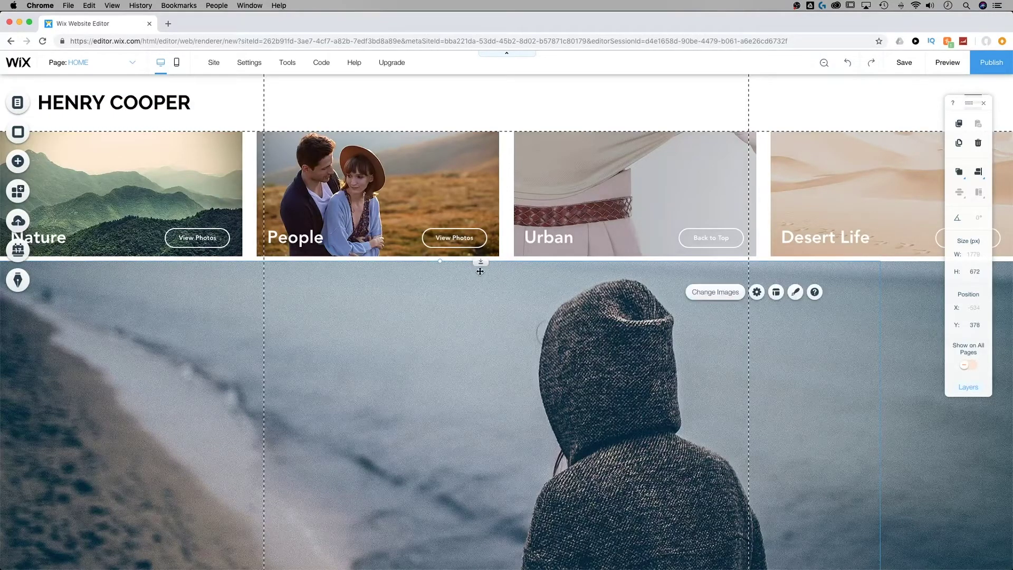
{"action": "left_click_drag", "start_coordinate": [480, 263], "coordinate": [479, 269]}
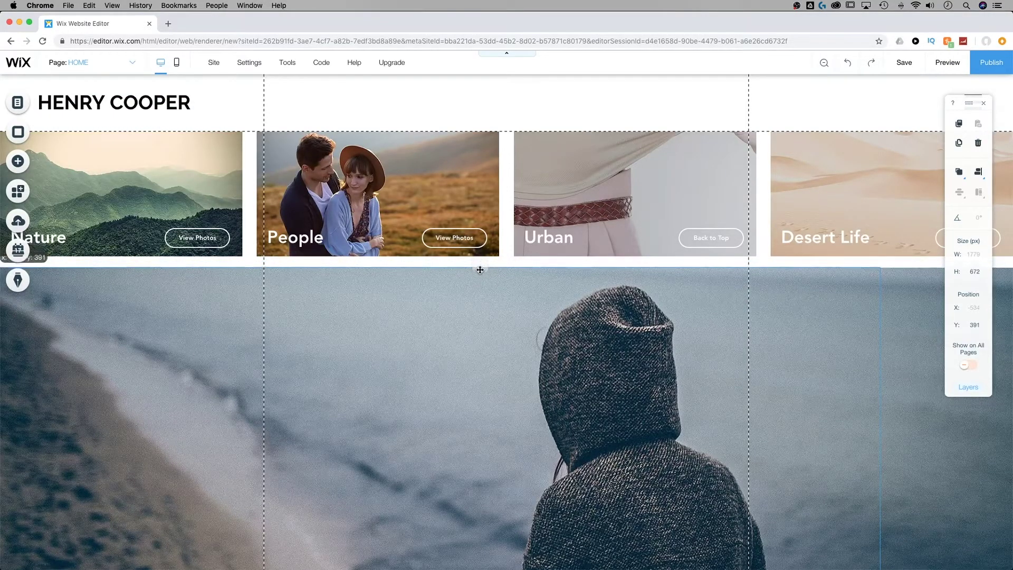
{"action": "left_click", "coordinate": [561, 109]}
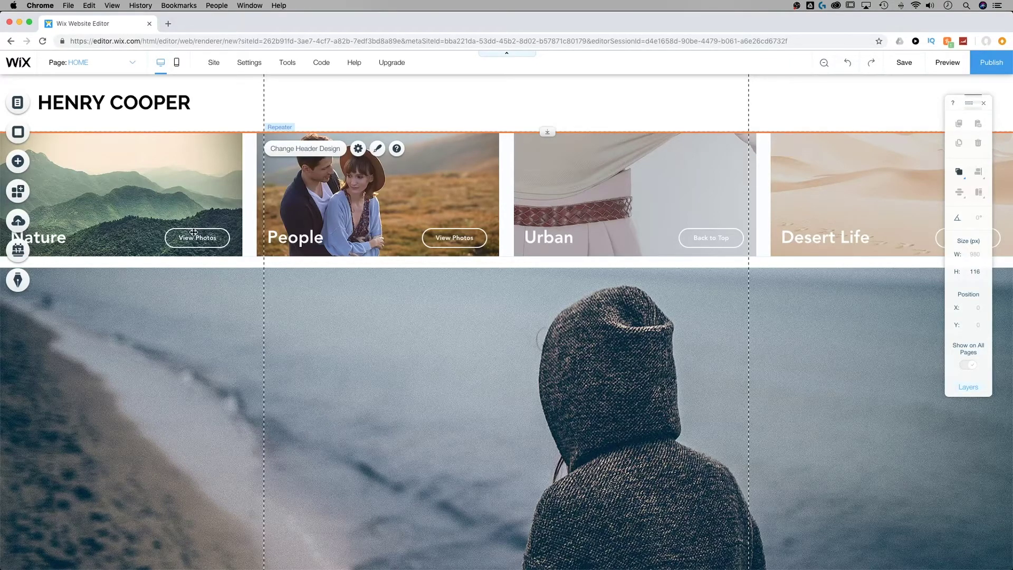
- Link the Urban tile's Back to Top button to the URBAN page
{"action": "left_click", "coordinate": [449, 235]}
{"action": "left_click", "coordinate": [453, 232]}
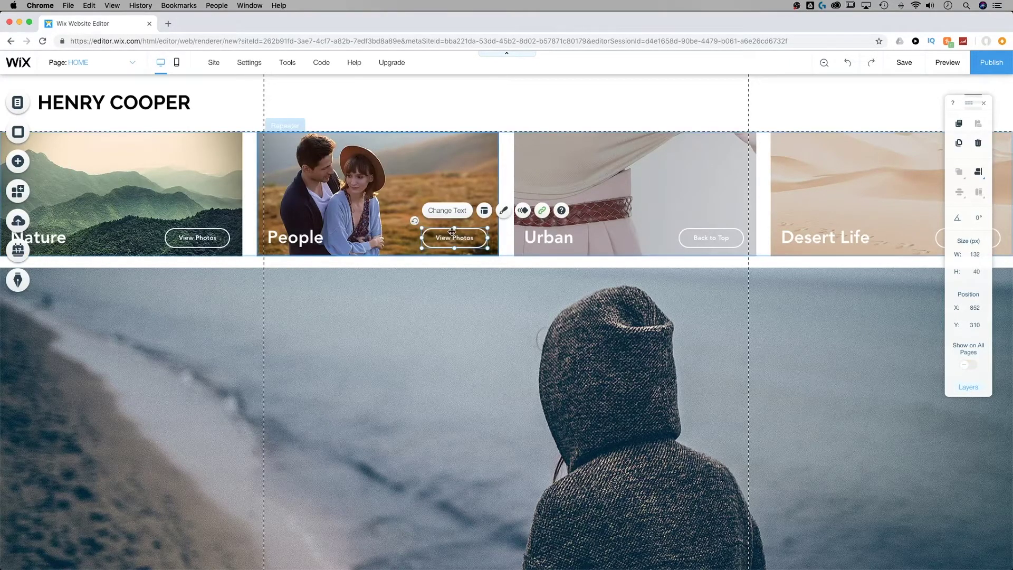
{"action": "left_click", "coordinate": [725, 239]}
{"action": "left_click", "coordinate": [799, 210]}
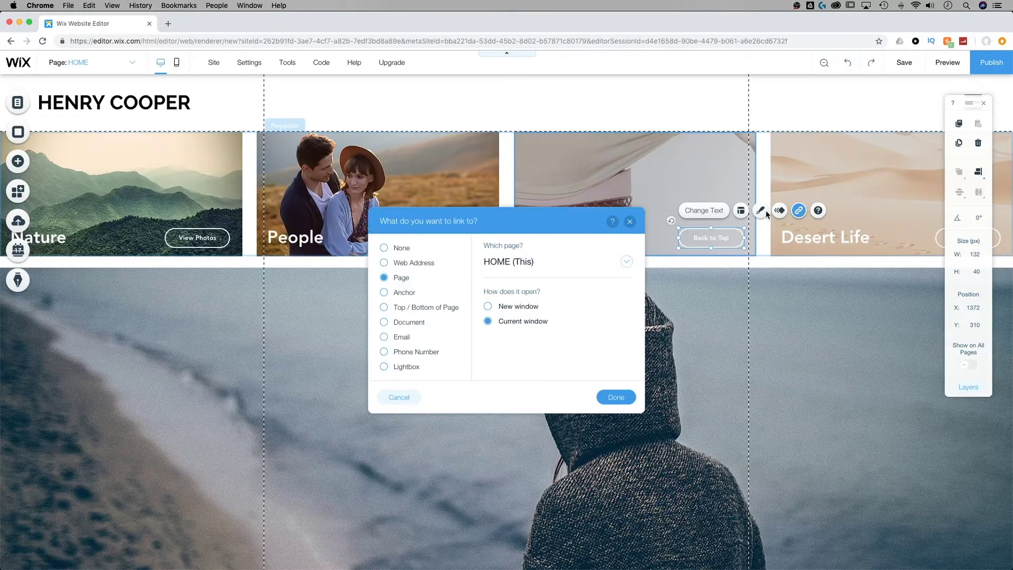
{"action": "left_click", "coordinate": [627, 261]}
{"action": "left_click", "coordinate": [544, 320]}
{"action": "left_click", "coordinate": [617, 400]}
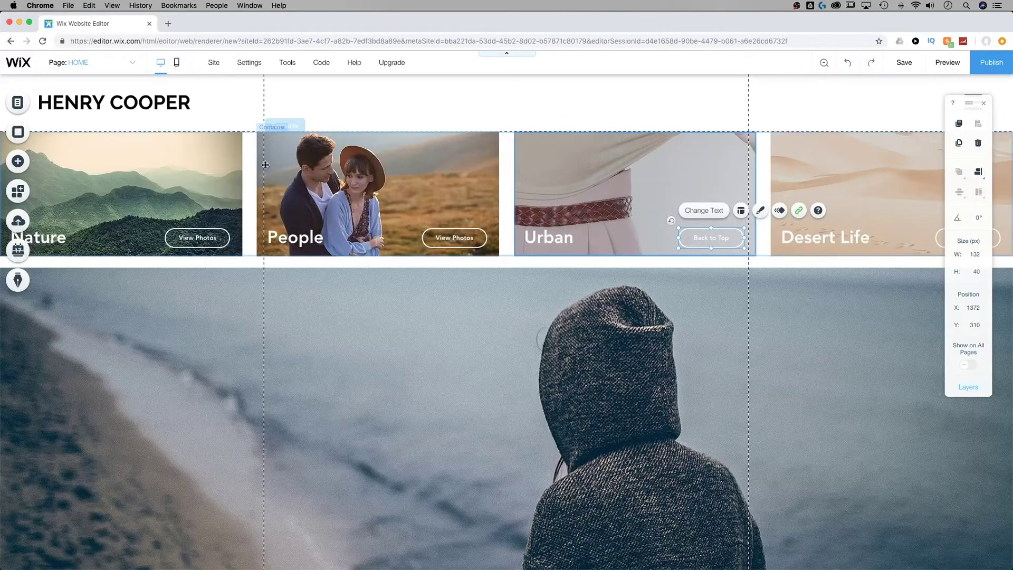
{"action": "left_click", "coordinate": [611, 192]}
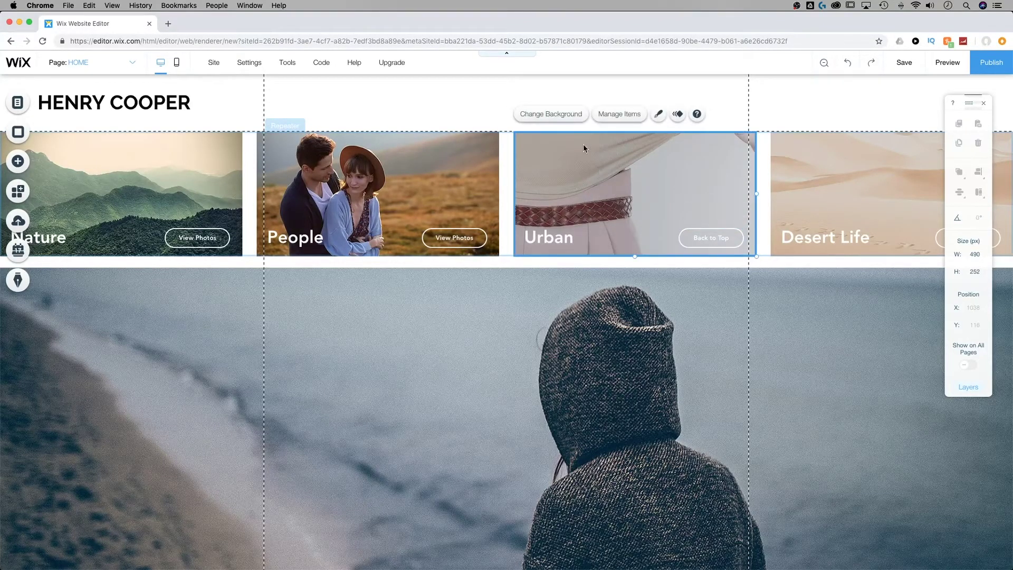
- Set the sunset bridge and city skyline photo as the Urban tile's background
{"action": "left_click", "coordinate": [563, 115]}
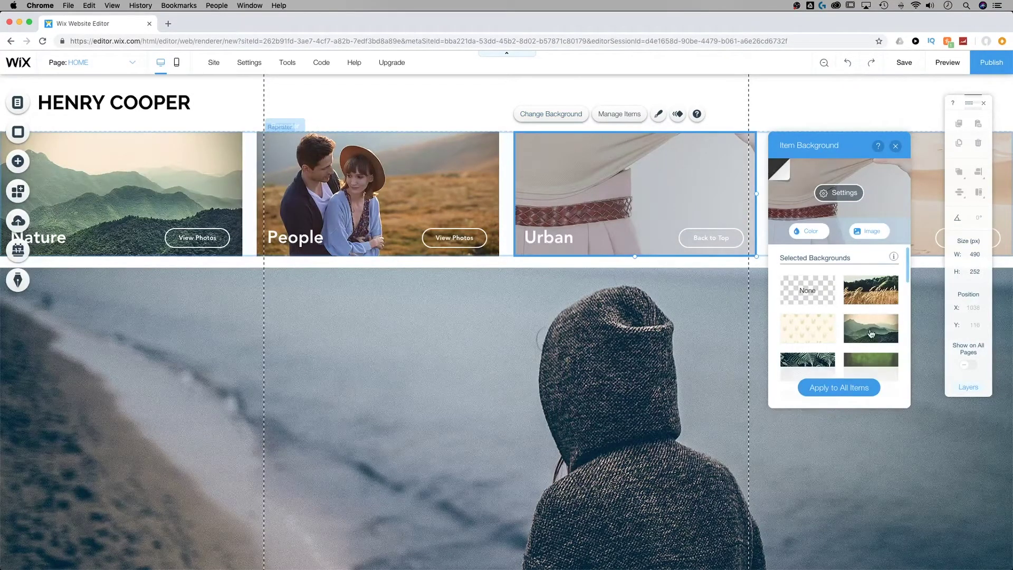
{"action": "scroll", "coordinate": [871, 333], "scroll_direction": "down", "scroll_amount": 5}
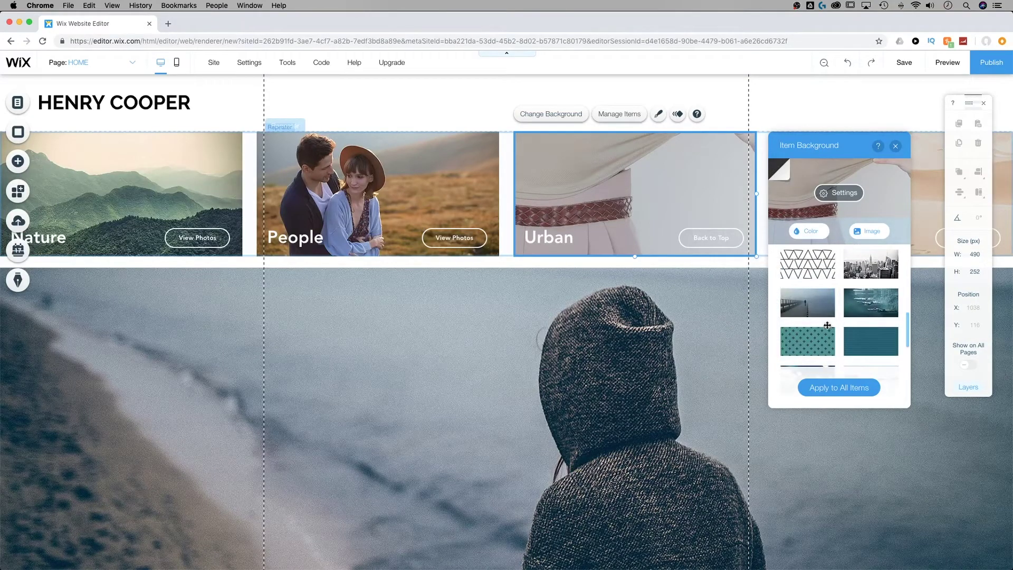
{"action": "scroll", "coordinate": [844, 327], "scroll_direction": "down", "scroll_amount": 4}
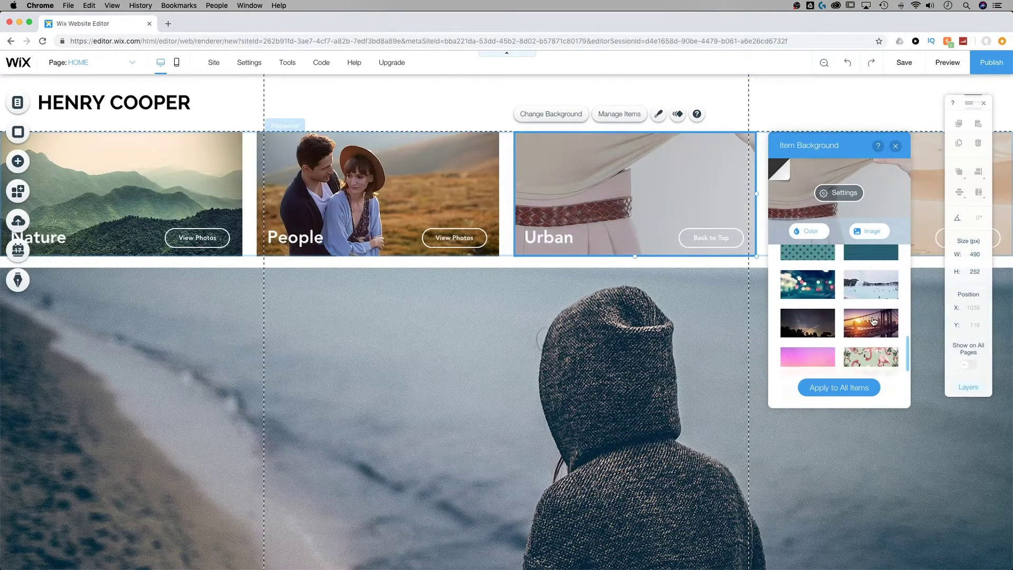
{"action": "left_click", "coordinate": [873, 321]}
{"action": "left_click", "coordinate": [545, 185]}
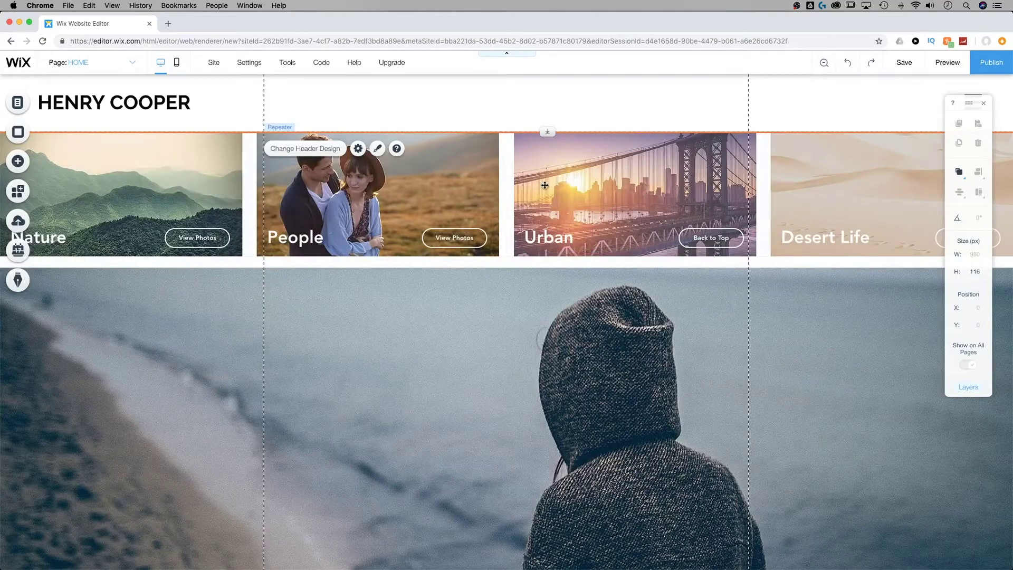
- Review the Urban tile's border, corner and shadow design settings without applying any
{"action": "left_click", "coordinate": [507, 188]}
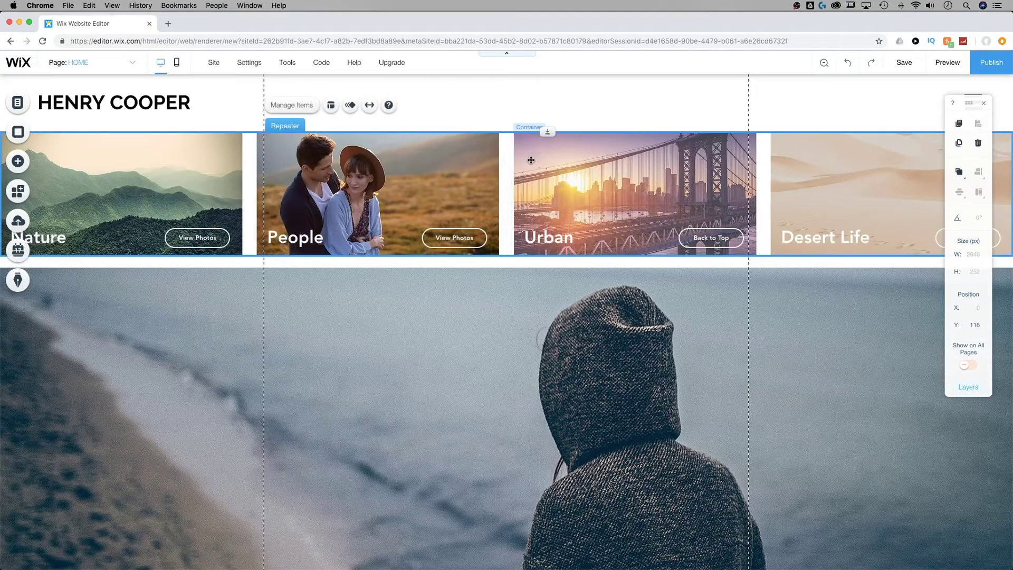
{"action": "left_click", "coordinate": [558, 168]}
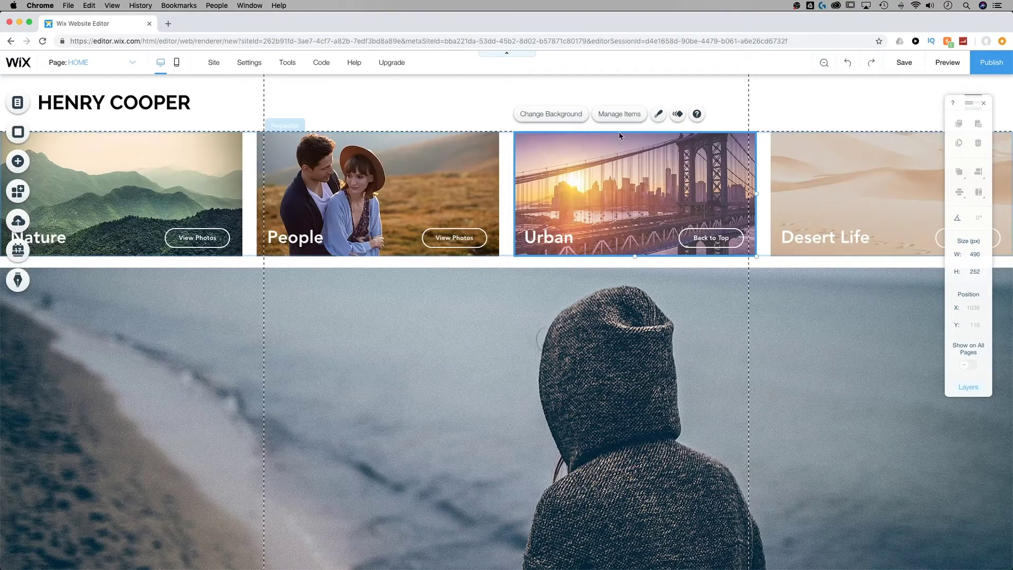
{"action": "left_click", "coordinate": [658, 114]}
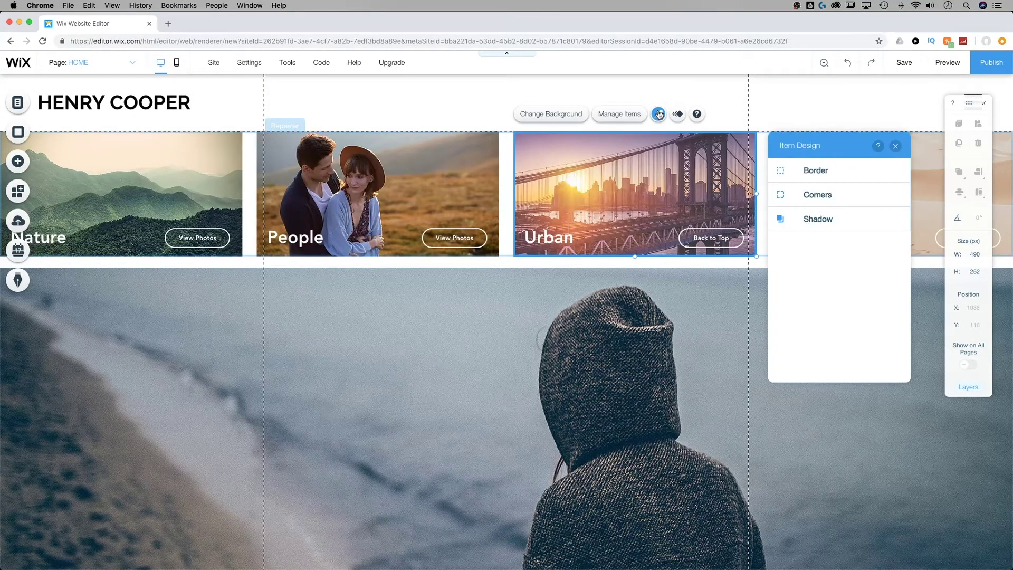
{"action": "left_click", "coordinate": [824, 172]}
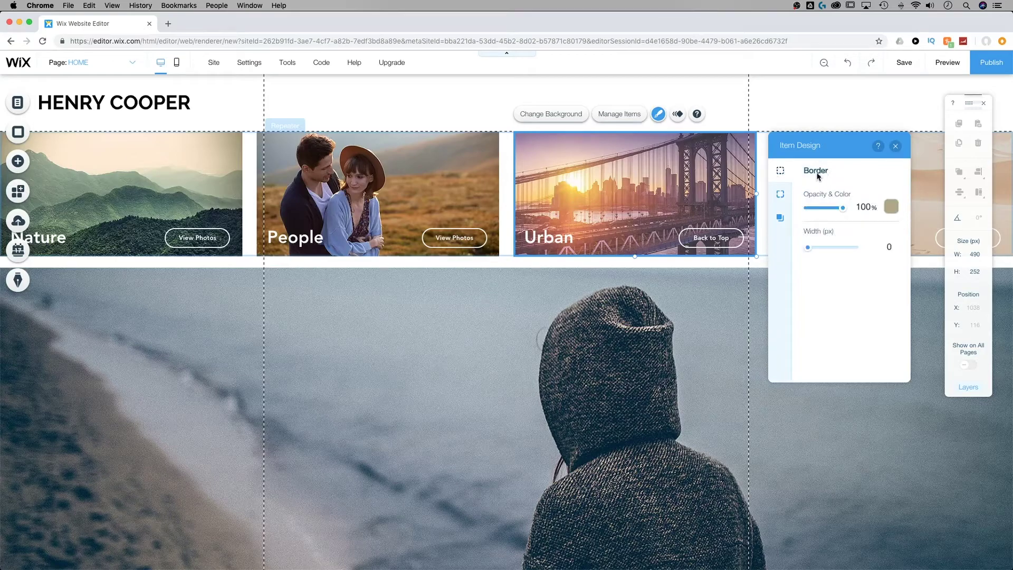
{"action": "left_click", "coordinate": [781, 194]}
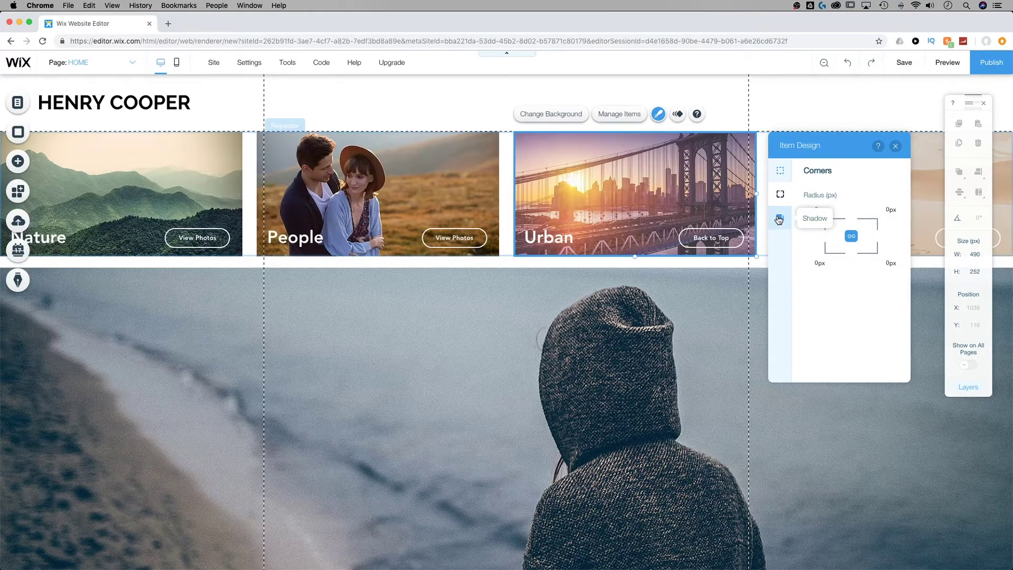
{"action": "left_click", "coordinate": [779, 219]}
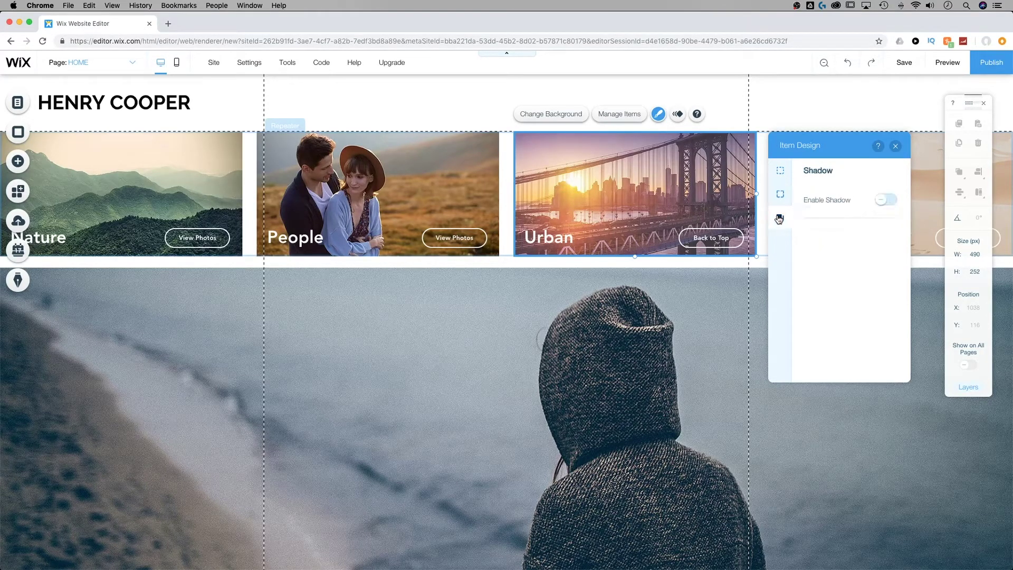
{"action": "left_click", "coordinate": [782, 173]}
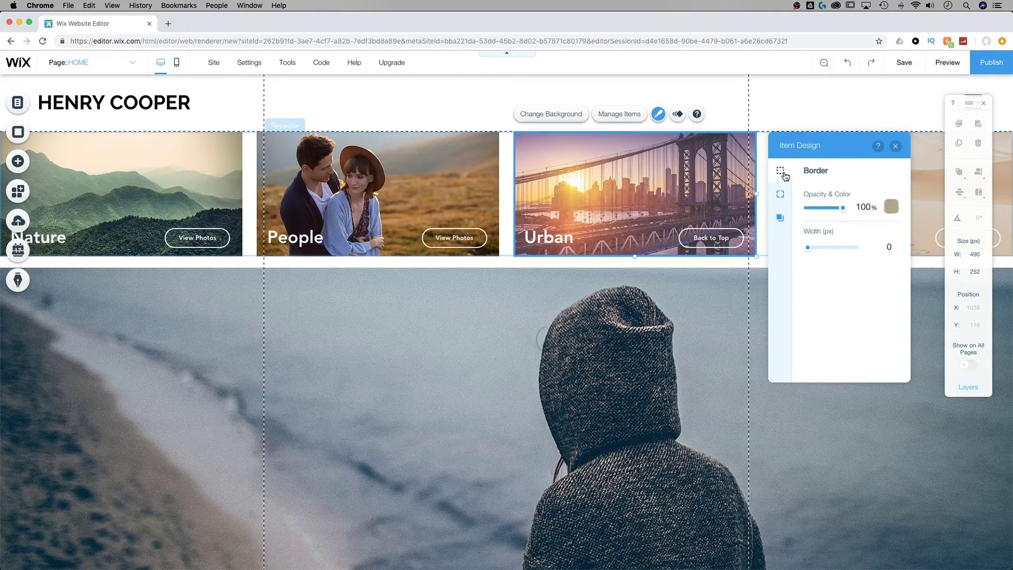
{"action": "left_click", "coordinate": [896, 146]}
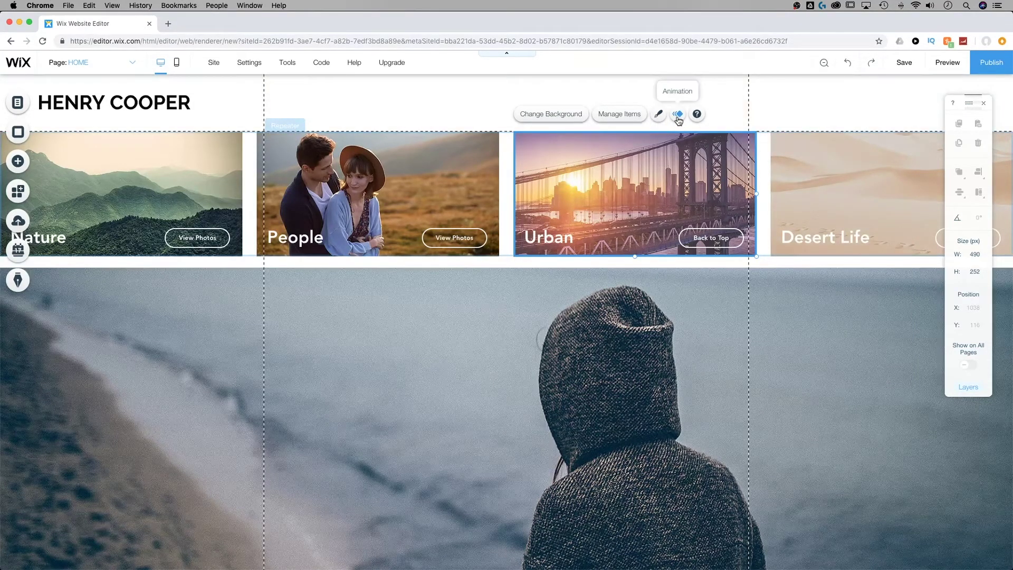
- In Manage Items, drag Item 1 below Item 2 so People leads and Nature follows
{"action": "left_click", "coordinate": [624, 120]}
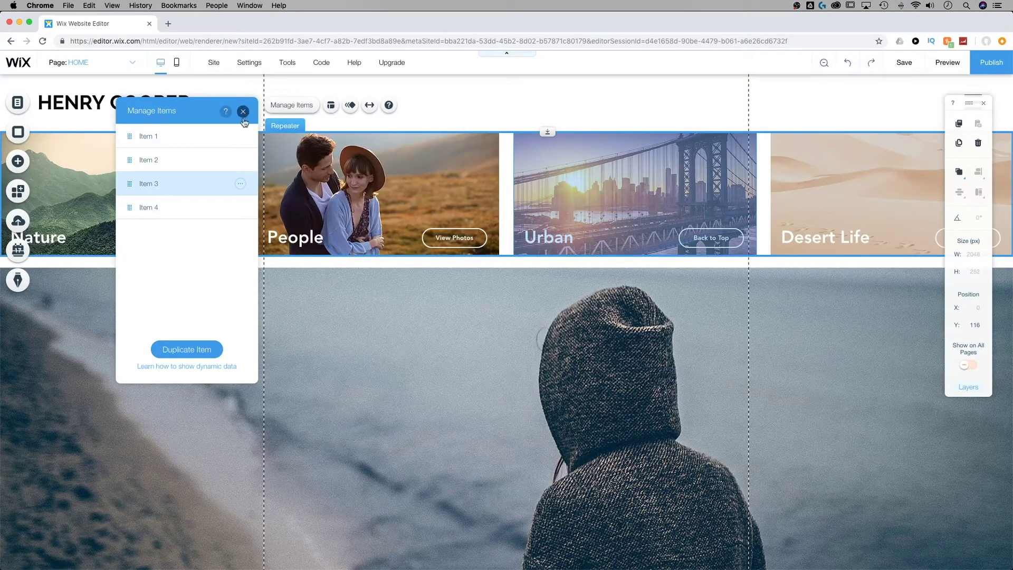
{"action": "left_click_drag", "start_coordinate": [152, 139], "coordinate": [151, 164]}
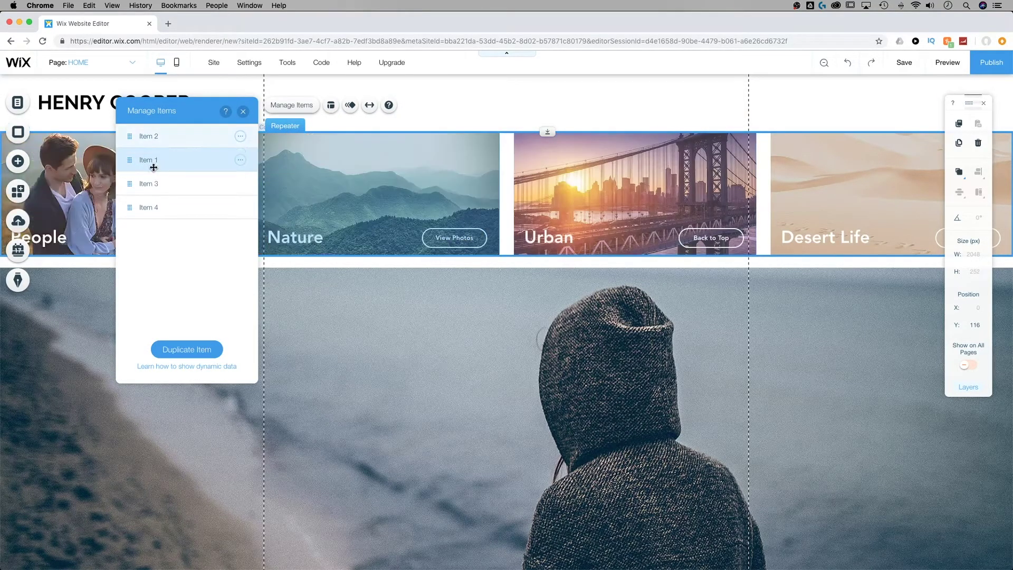
{"action": "left_click", "coordinate": [243, 112]}
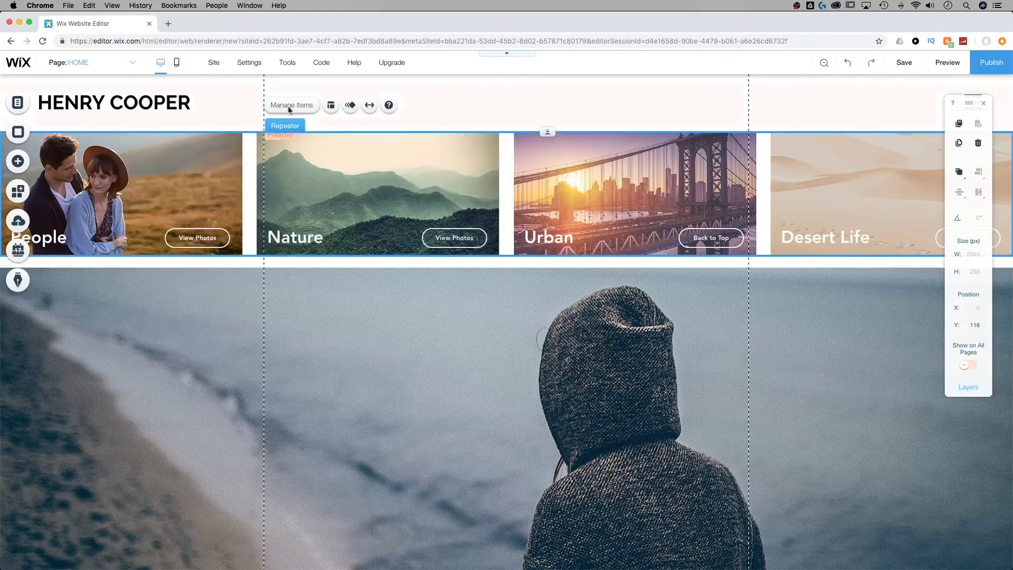
{"action": "left_click", "coordinate": [680, 114]}
{"action": "left_click", "coordinate": [767, 262]}
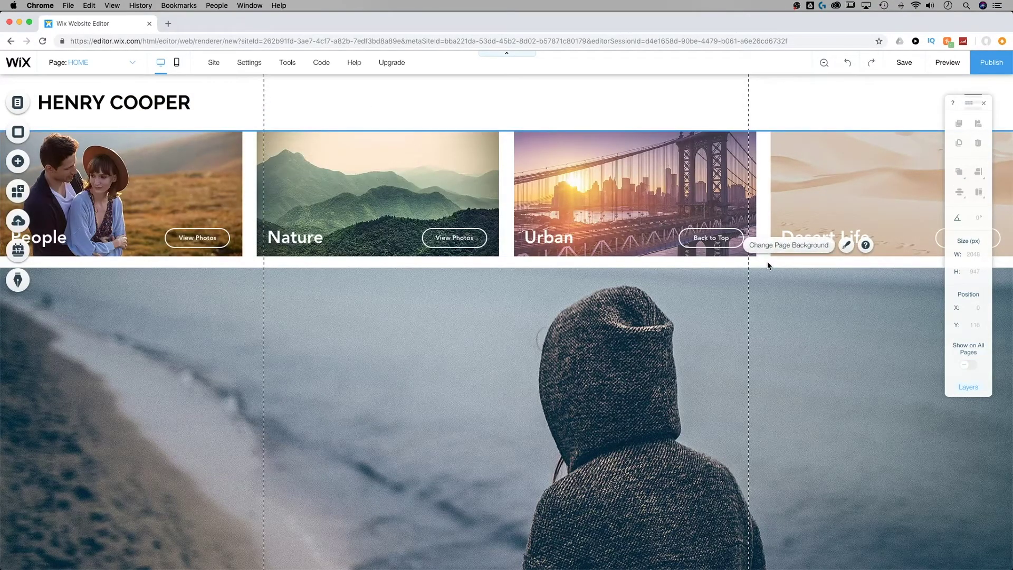